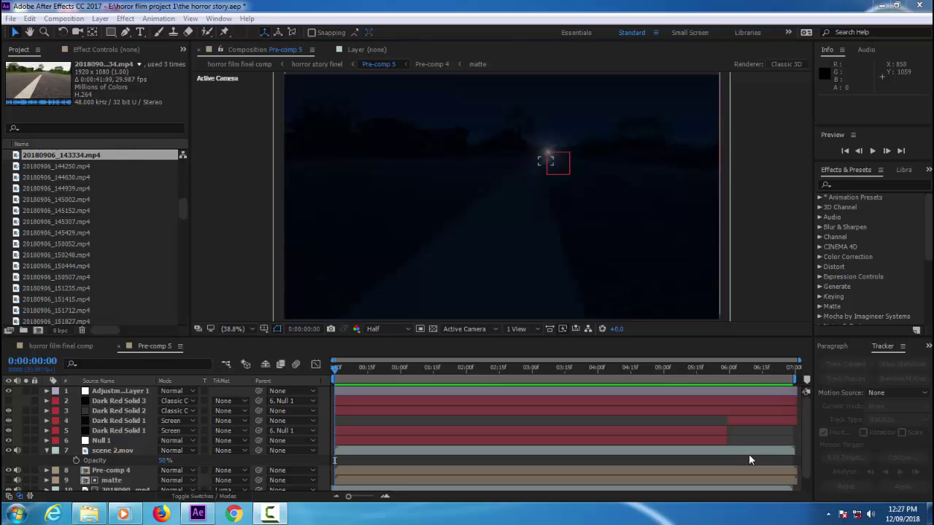
- Preview the source road clip and play back the Pre-comp 5 night result
left_click(748, 459)
double_click(47, 77)
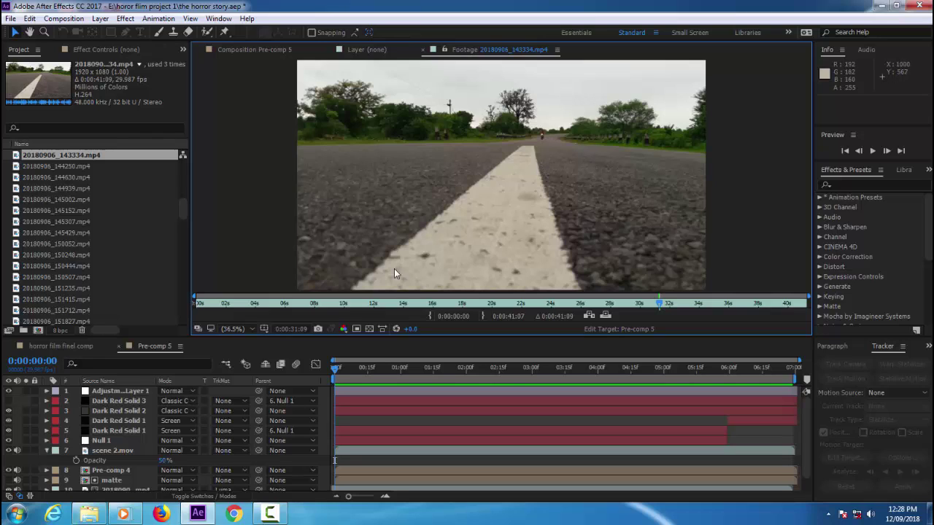
left_click(333, 369)
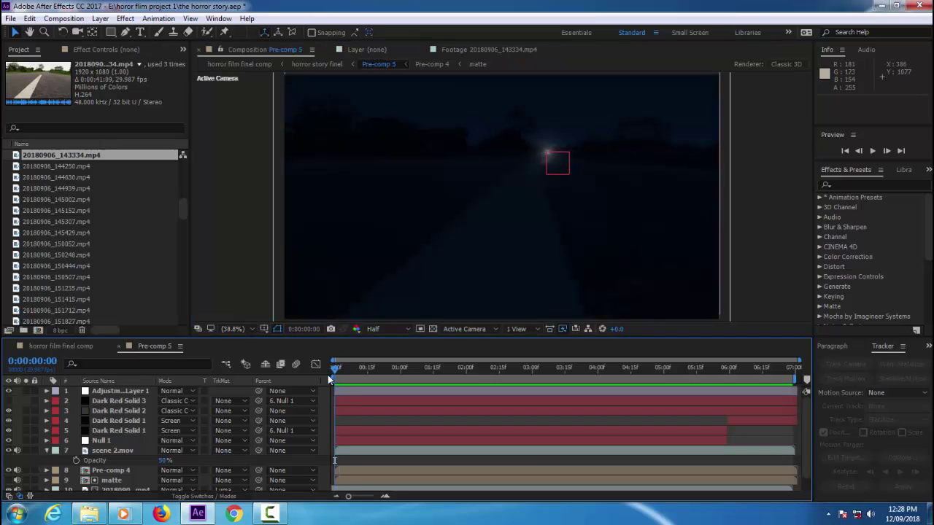
double_click(55, 154)
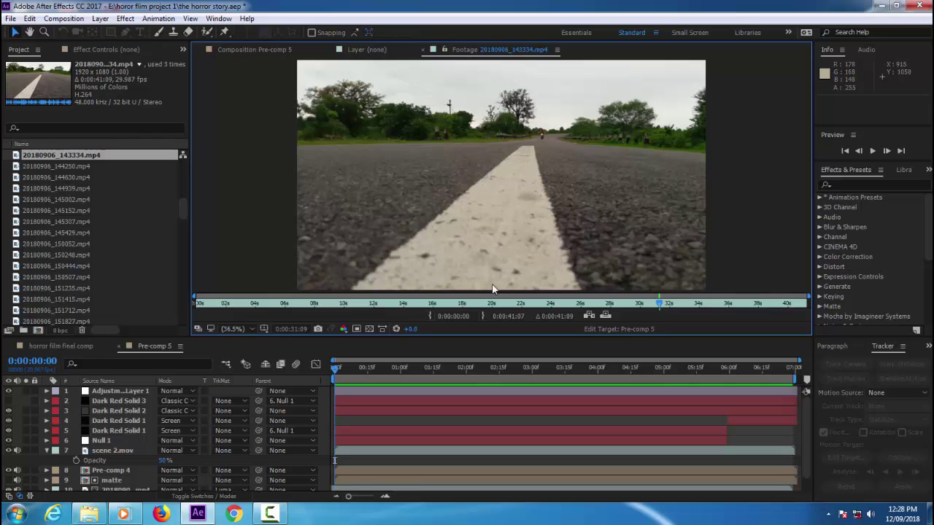
left_click(364, 370)
left_click(871, 151)
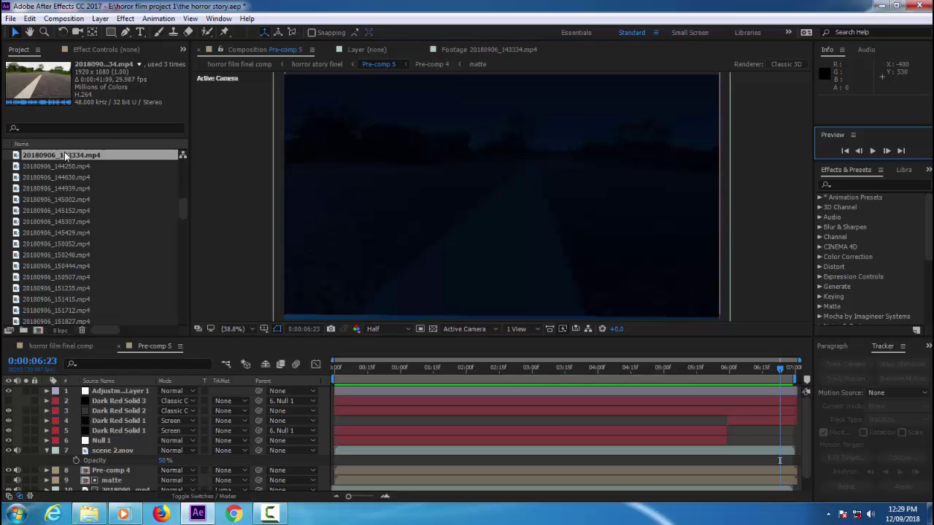
- Create a new composition from road clip 20180906_143334 and scrub through it
mouse_move(64, 155)
left_mouse_down()
mouse_move(44, 345)
mouse_move(38, 329)
left_mouse_up()
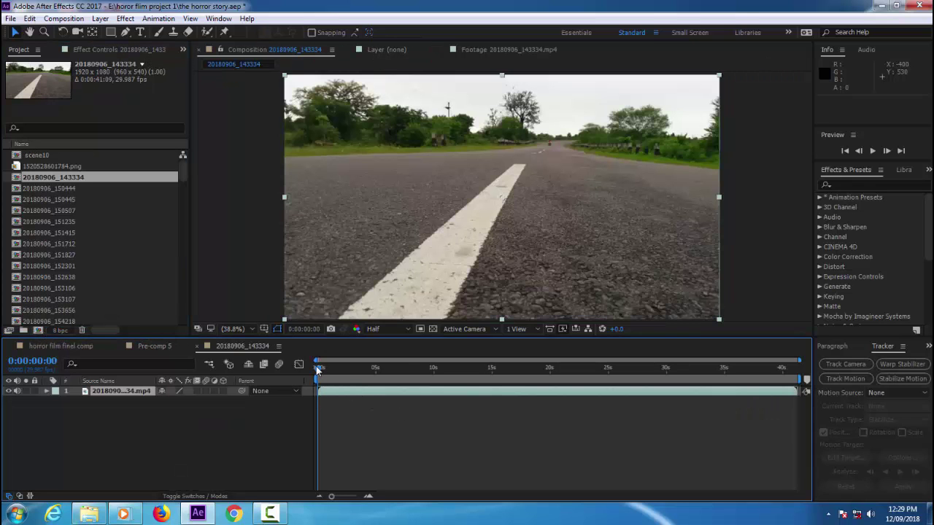
left_click_drag(317, 368, 120, 390)
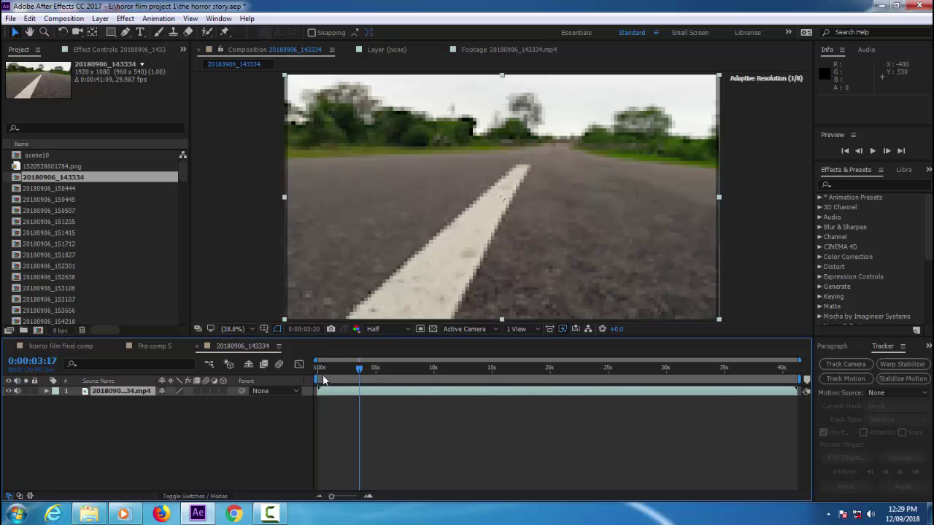
left_click(129, 391)
left_click_drag(315, 367, 316, 398)
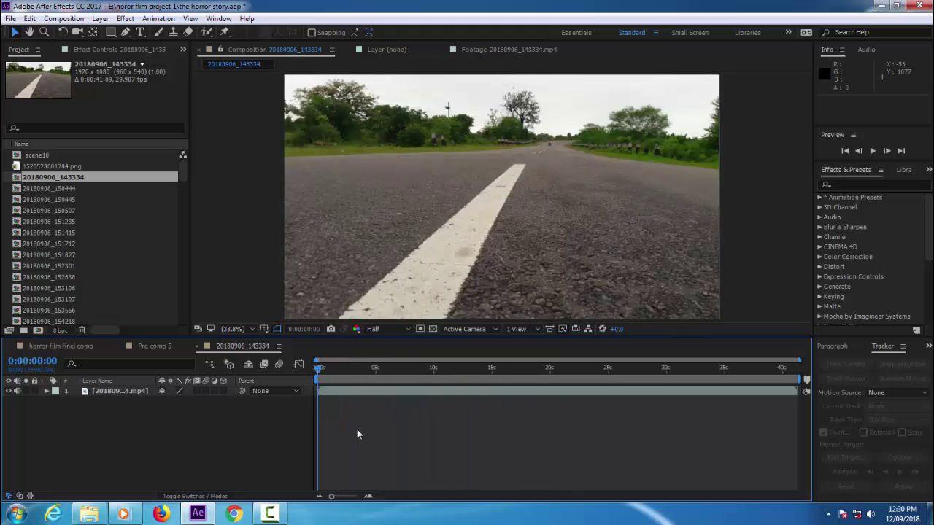
- Duplicate the road footage layer and reselect the top copy
left_click(118, 395)
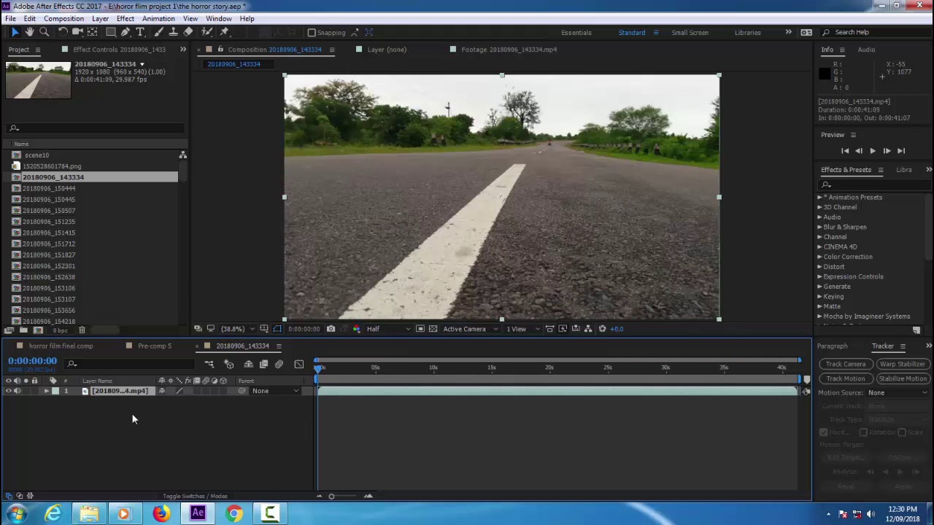
key("ctrl+d")
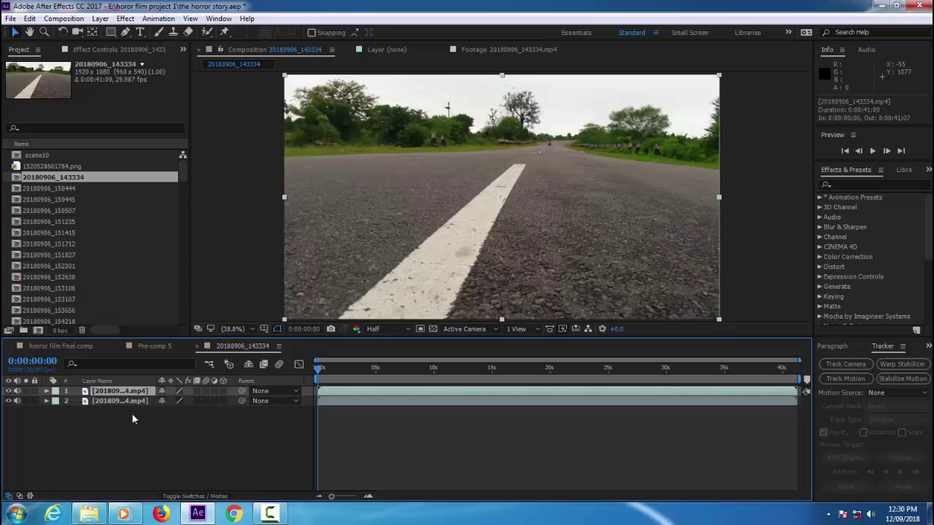
left_click(137, 427)
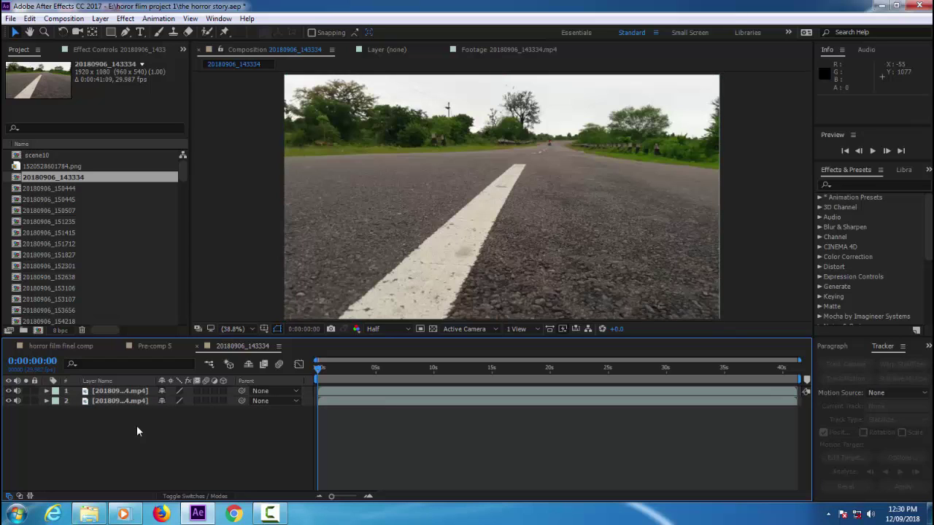
left_click(134, 394)
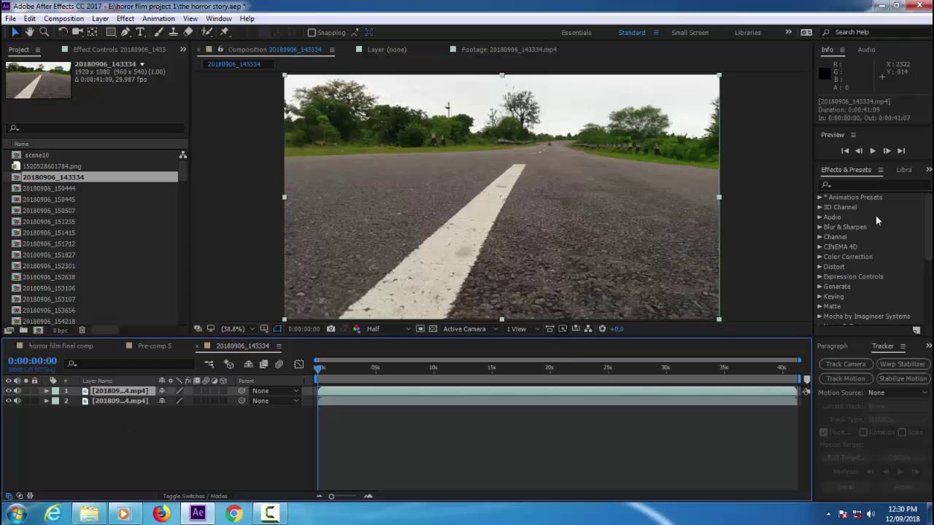
- Search 'colora' in Effects & Presets and drop Colorama onto the top road layer
left_click(845, 185)
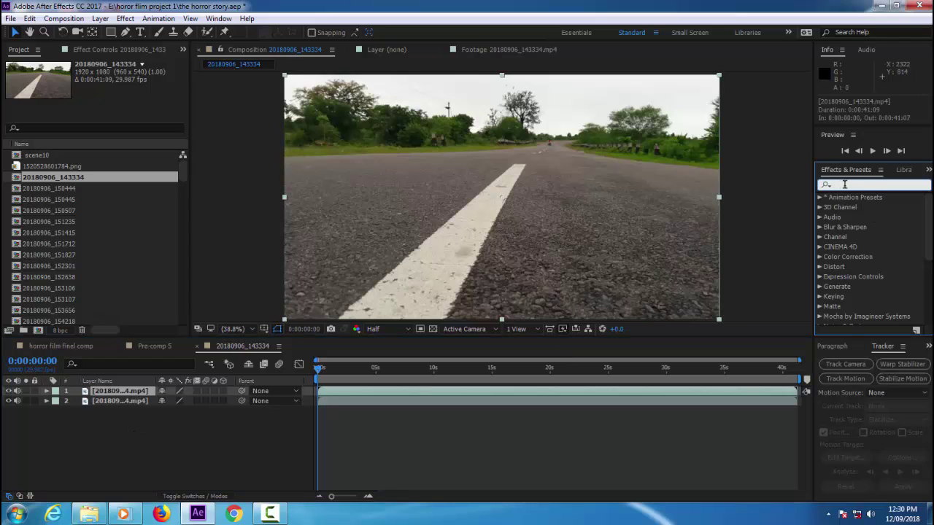
type("color")
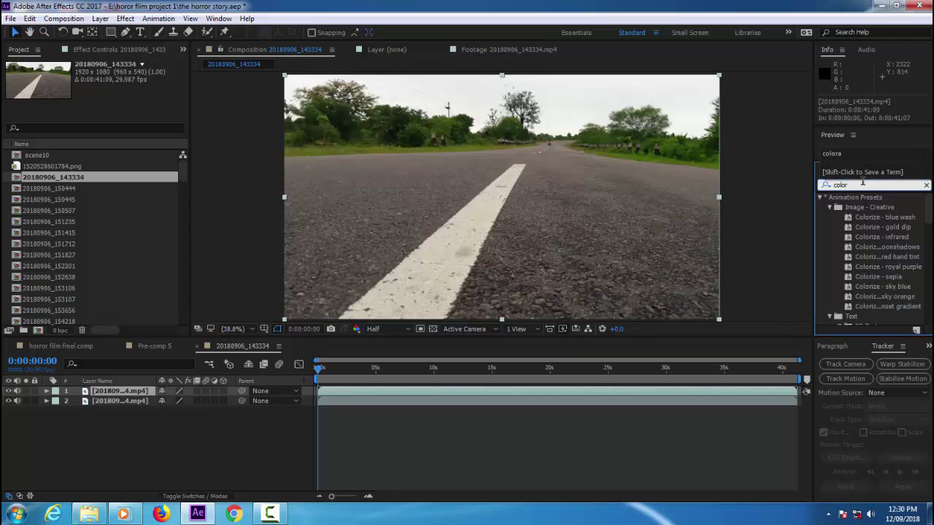
type("a")
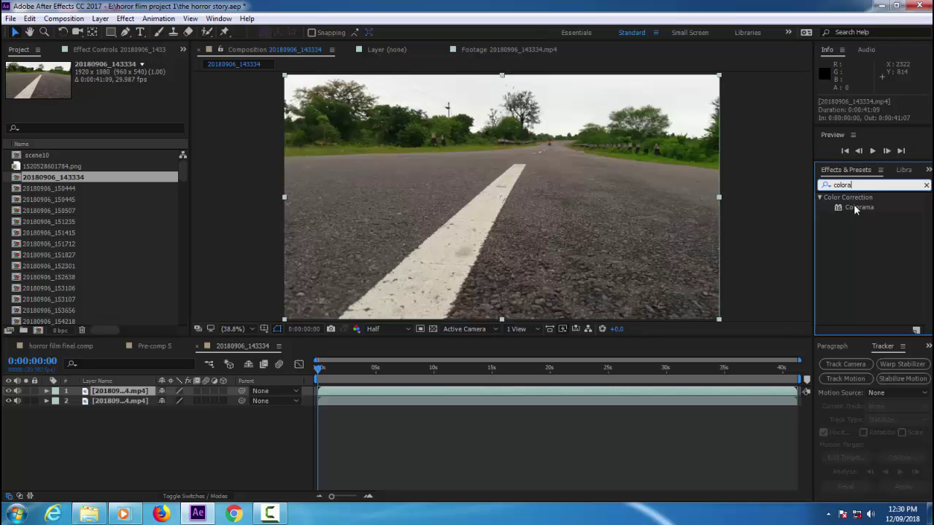
mouse_move(857, 207)
left_mouse_down()
mouse_move(852, 256)
mouse_move(115, 394)
left_mouse_up()
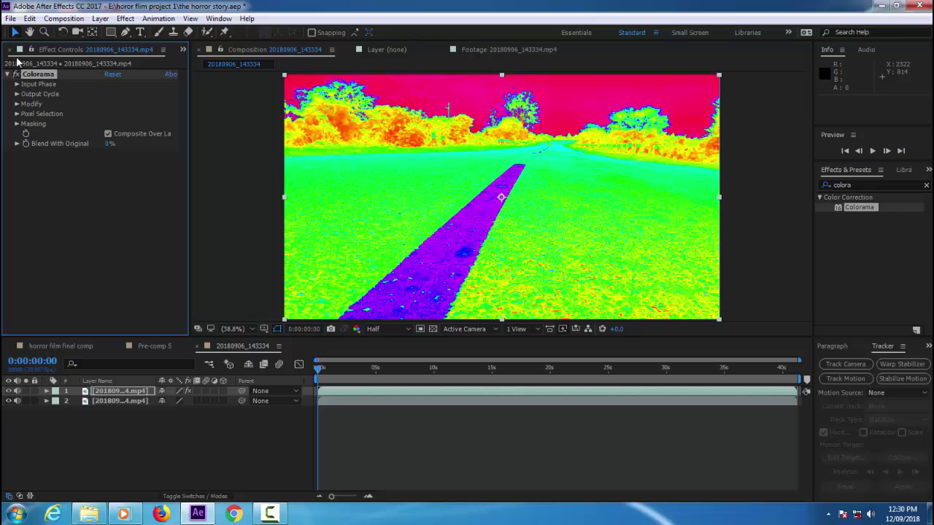
- Set Colorama's Output Cycle preset palette to Ramp Grey
left_click(16, 95)
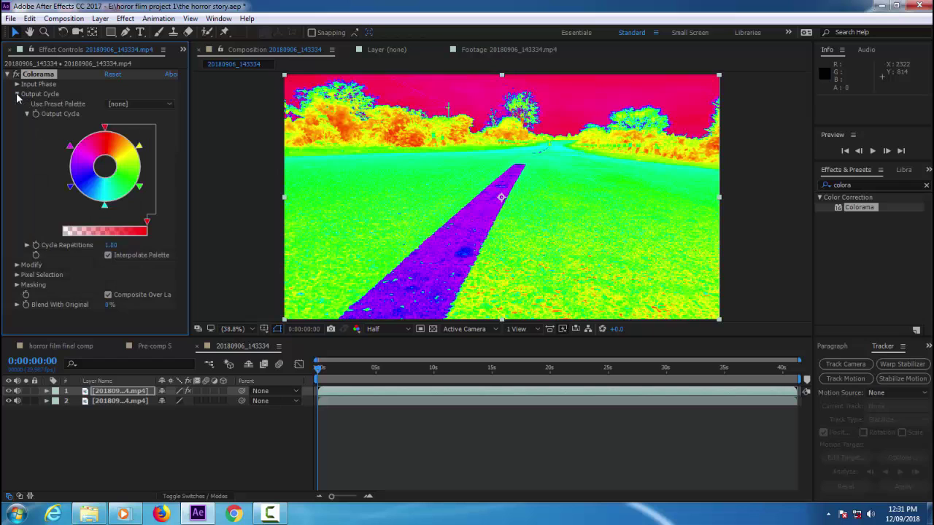
left_click(172, 107)
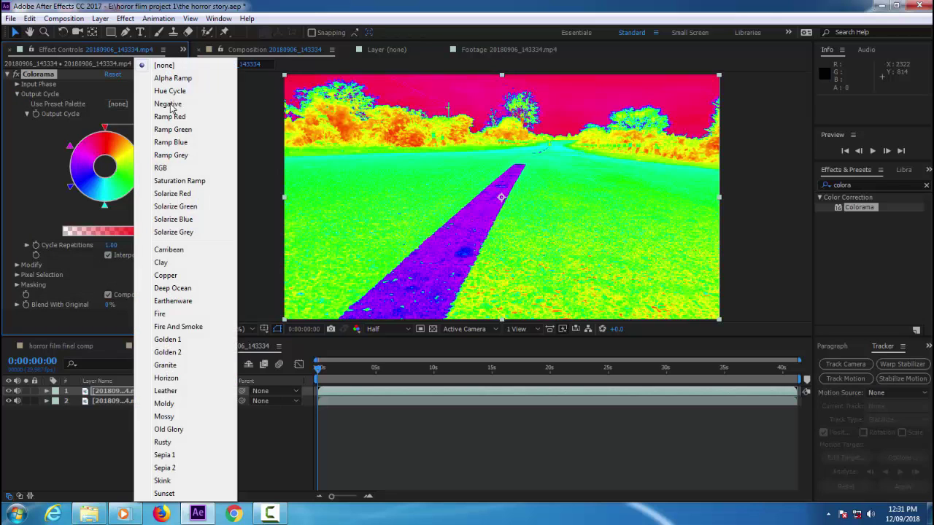
left_click(168, 104)
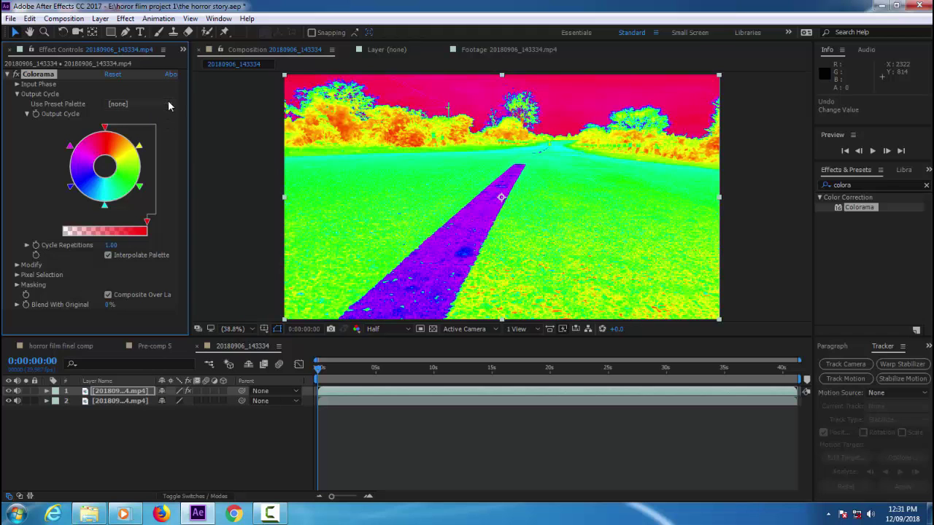
left_click(165, 106)
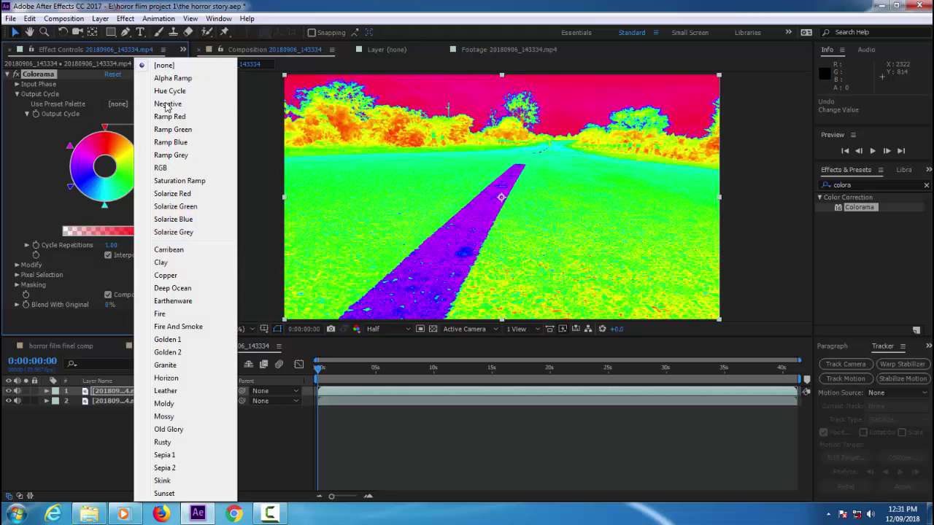
left_click(173, 156)
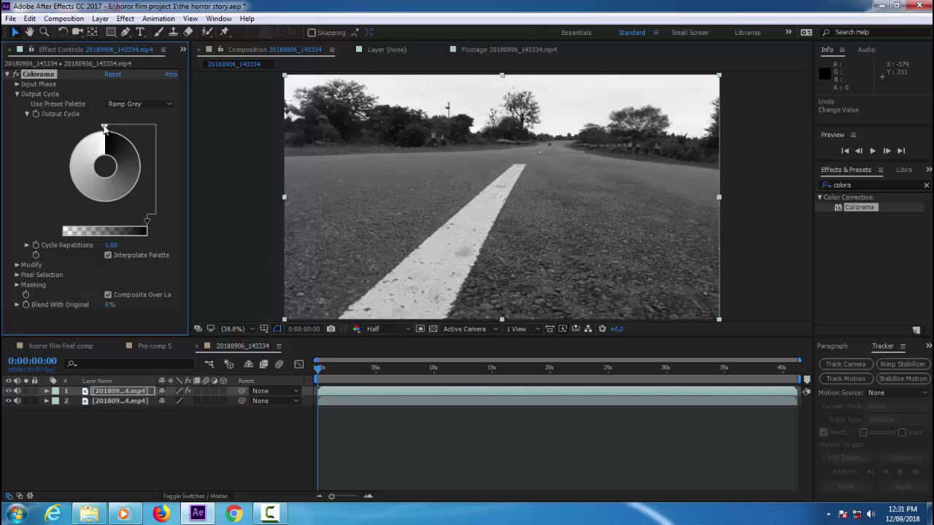
- Reposition the output cycle wheel points so the sky goes black and the road bright
left_click_drag(104, 128, 104, 130)
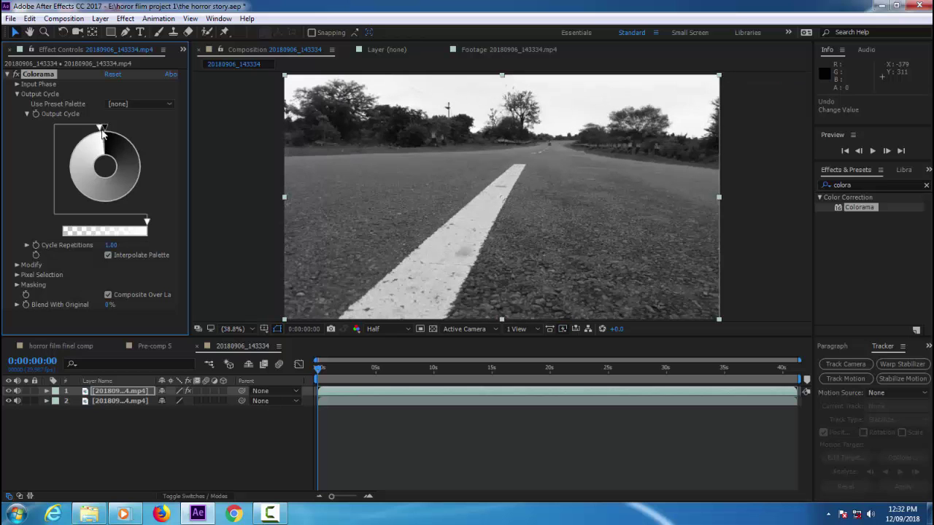
left_click_drag(102, 128, 66, 151)
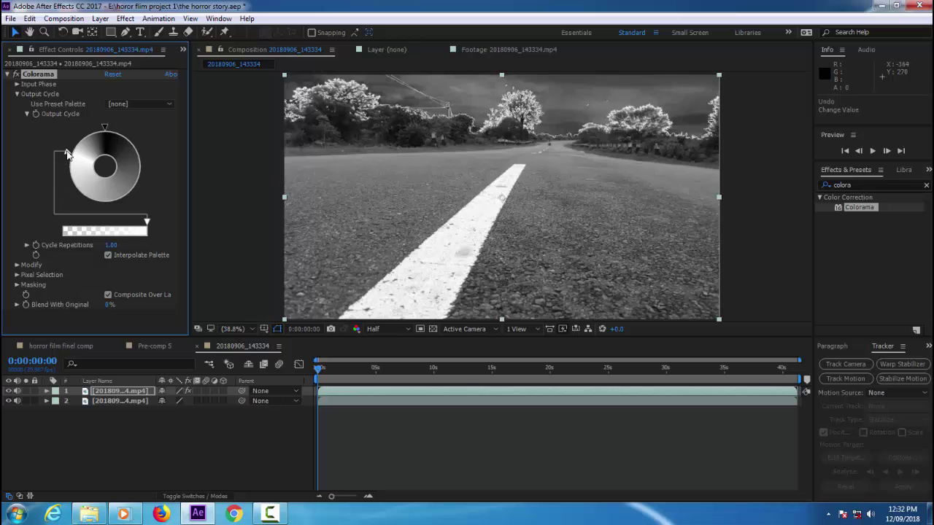
mouse_move(67, 154)
left_mouse_down()
mouse_move(61, 198)
mouse_move(113, 219)
mouse_move(141, 205)
mouse_move(146, 161)
mouse_move(147, 170)
left_mouse_up()
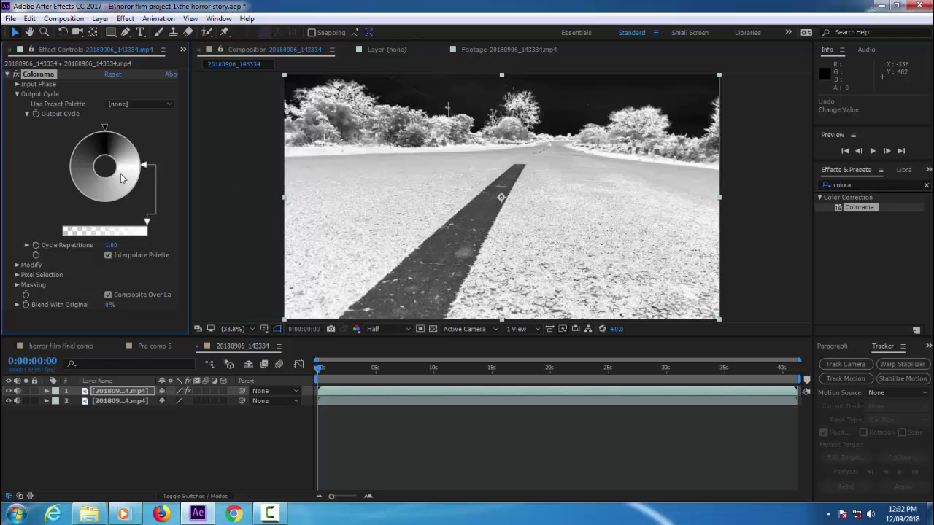
left_click_drag(146, 170, 139, 146)
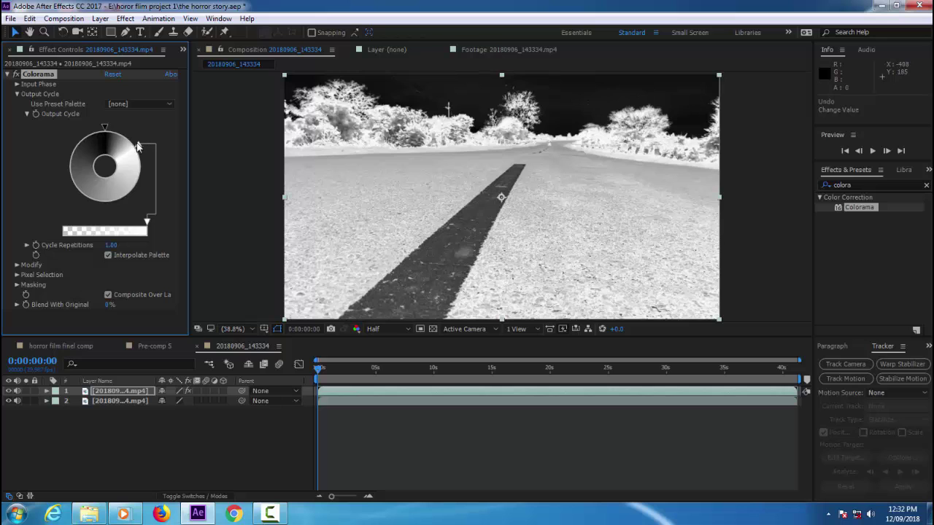
left_click_drag(139, 147, 137, 142)
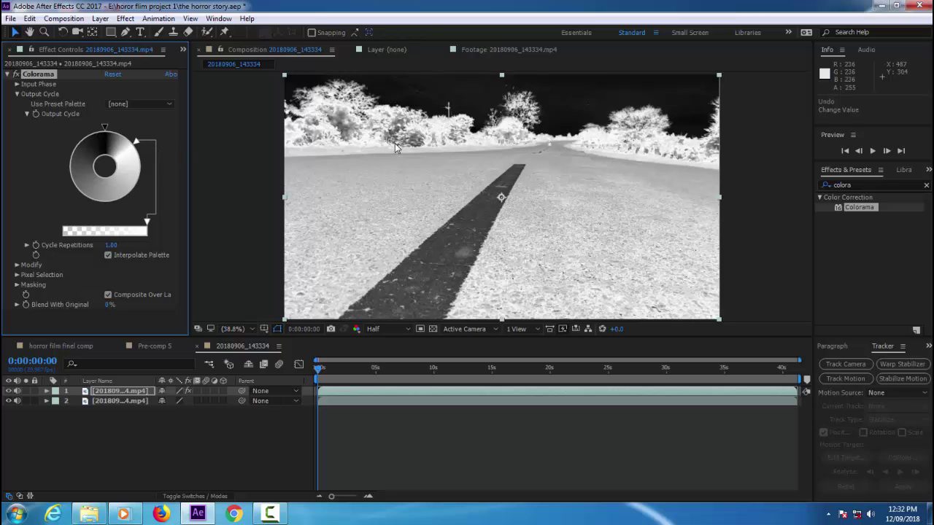
- Apply Levels to the top road layer with Input Black 86 and Gamma 3.94
double_click(857, 185)
type("lev")
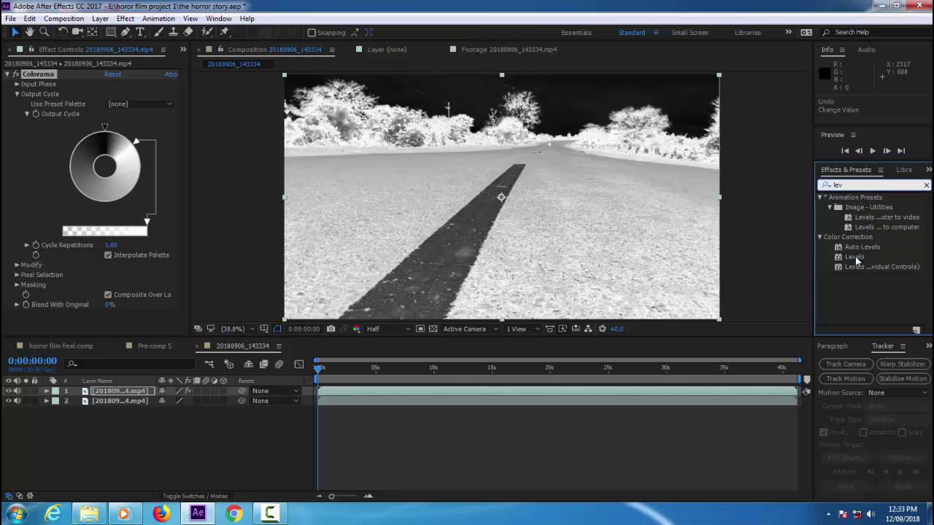
left_click_drag(855, 258, 118, 394)
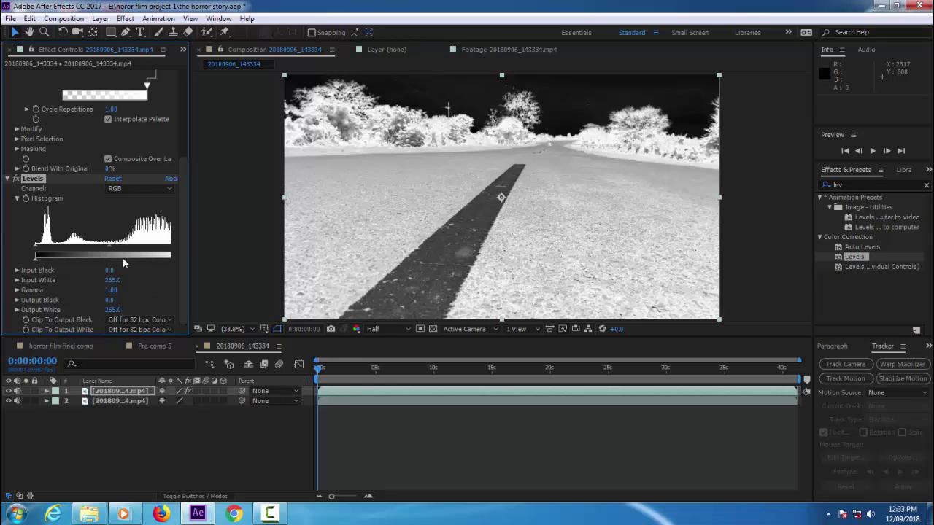
mouse_move(42, 251)
left_mouse_down()
mouse_move(107, 250)
mouse_move(90, 254)
mouse_move(100, 255)
left_mouse_up()
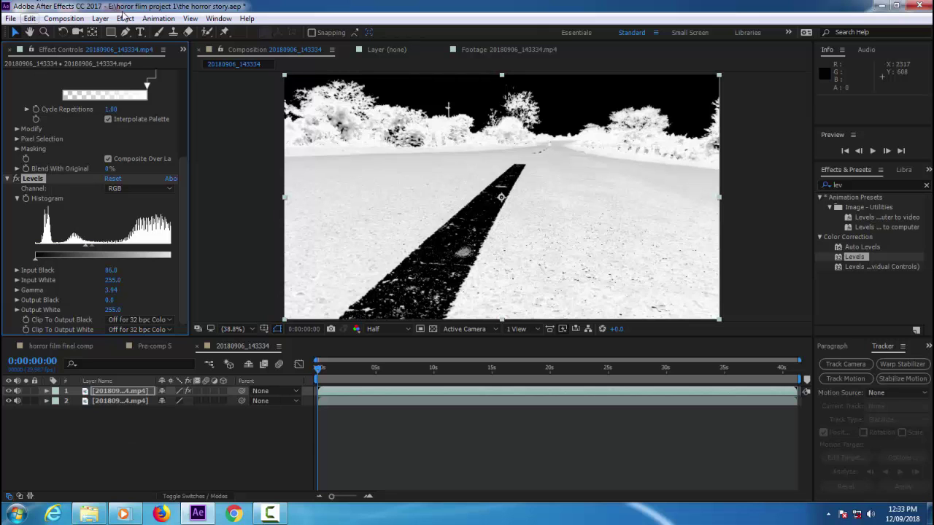
- Create a 1920×1080 solid in pale colour F8F2F2, named Pale Red Solid 4
left_click(99, 19)
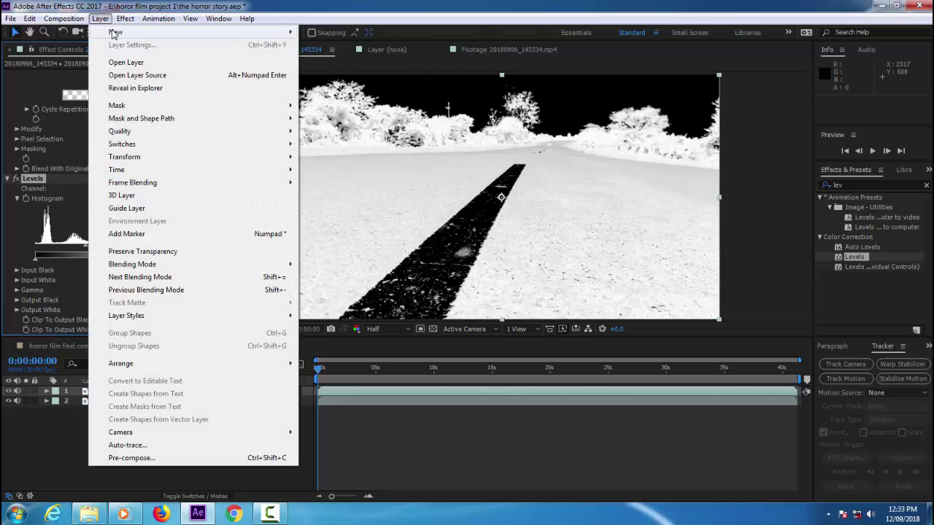
mouse_move(117, 31)
left_click(324, 44)
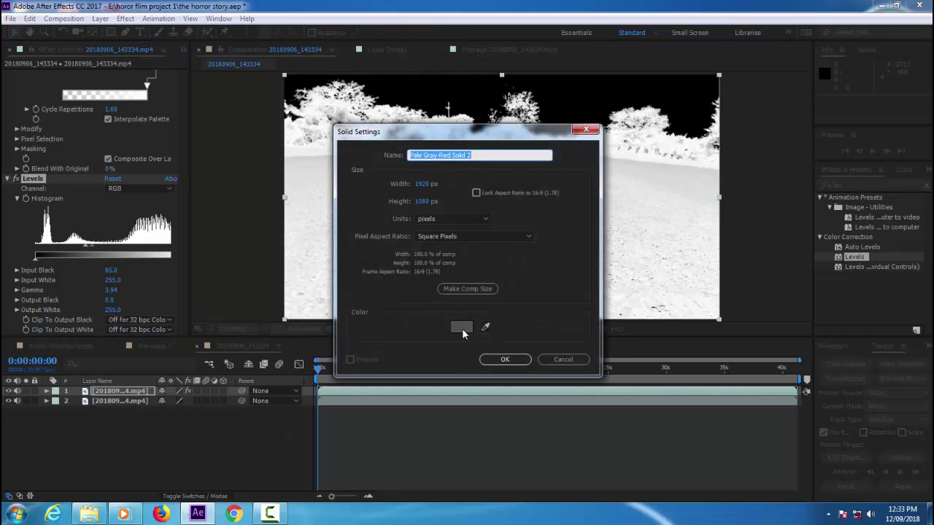
left_click(462, 327)
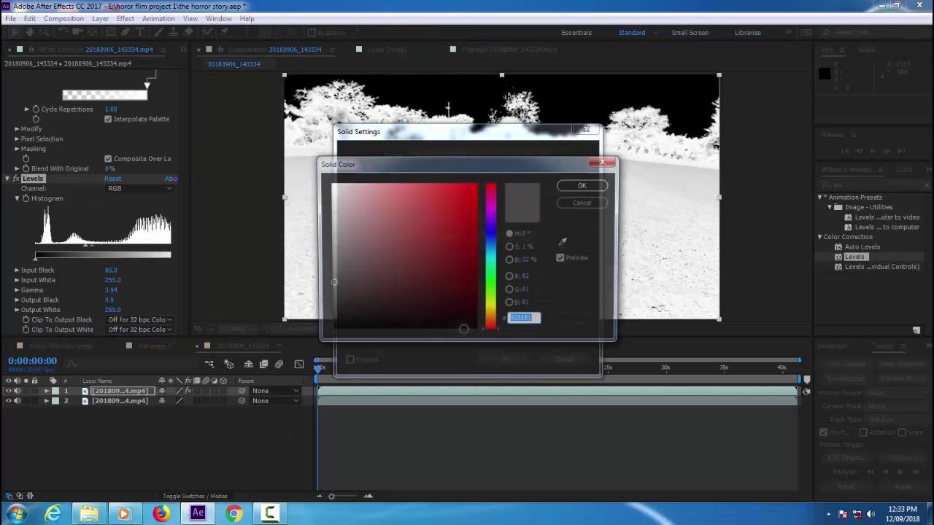
left_click(331, 187)
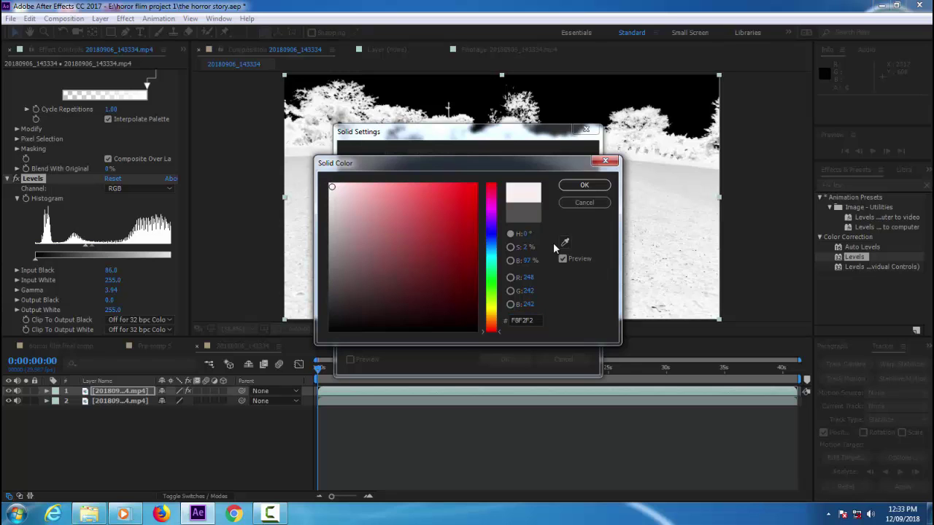
left_click(584, 186)
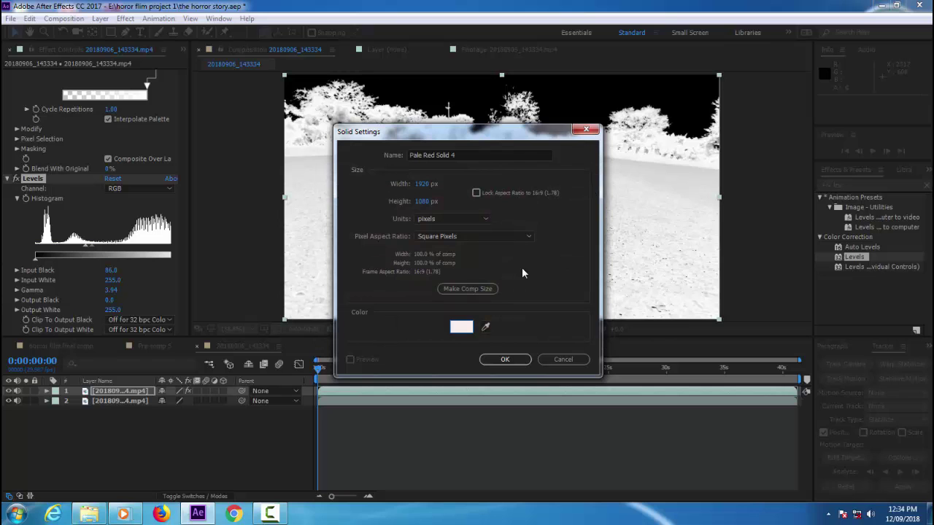
left_click(505, 360)
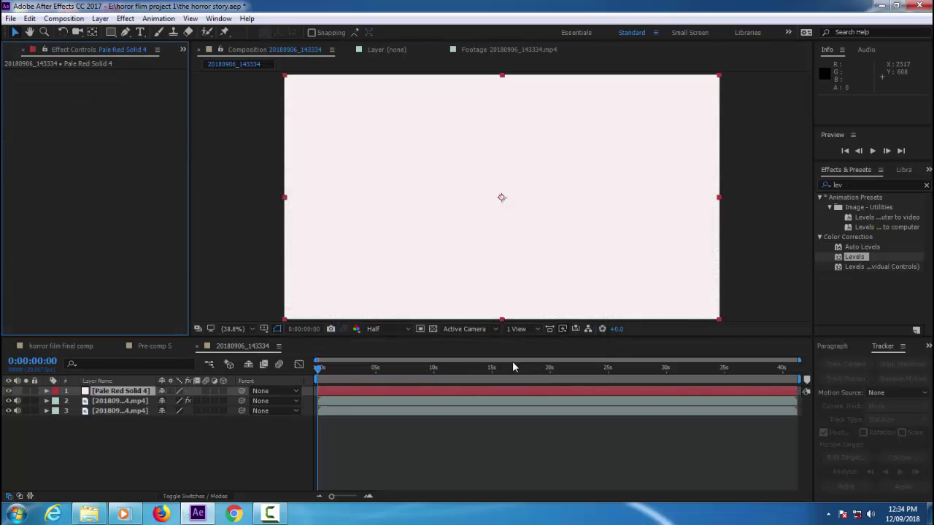
- Hide the solid and trace Pen mask points along the treeline to the frame's right edge
left_click(9, 392)
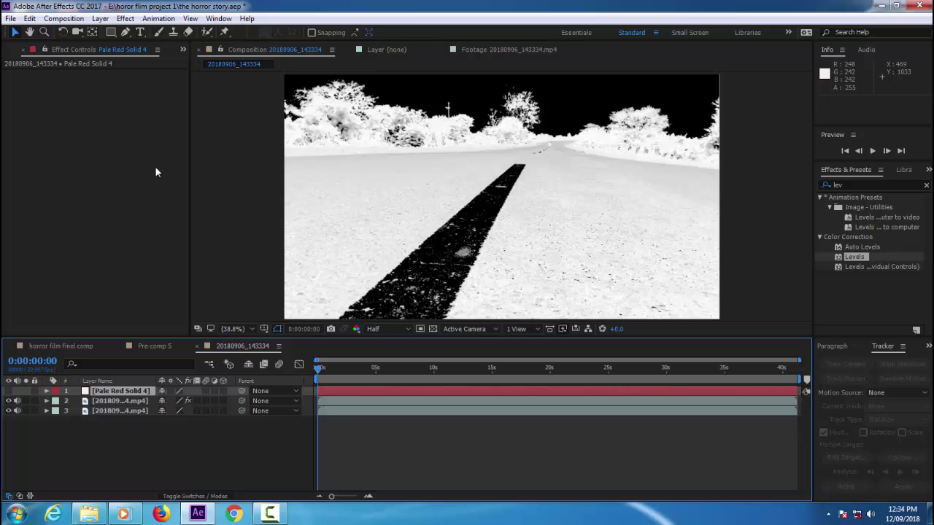
left_click(126, 33)
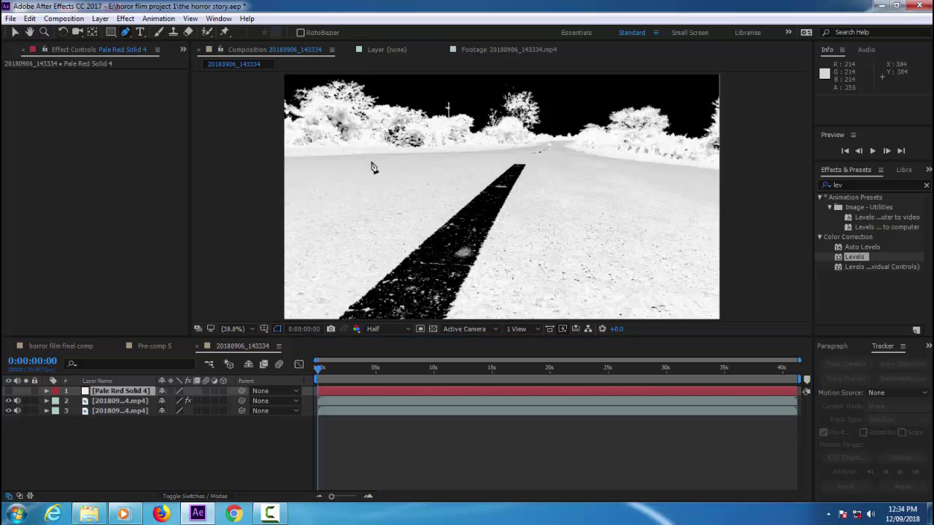
left_click(277, 126)
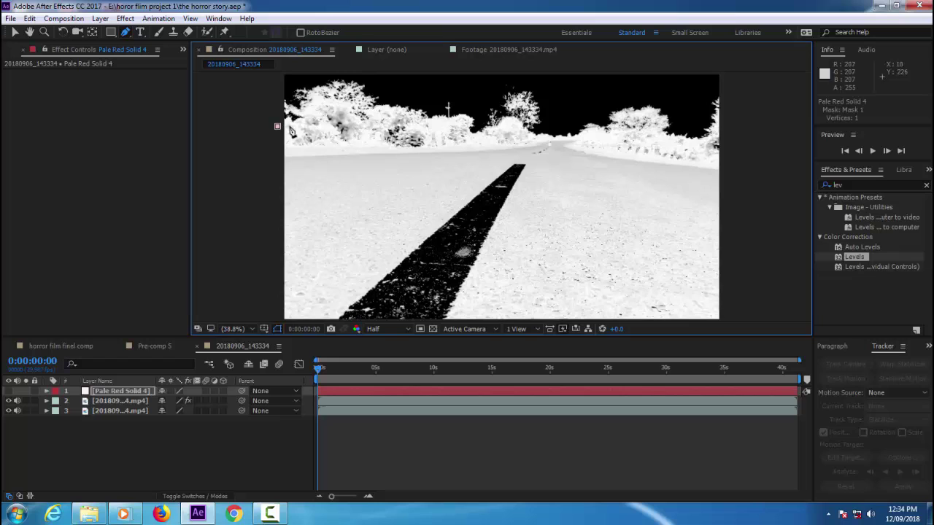
left_click(311, 116)
left_click(323, 109)
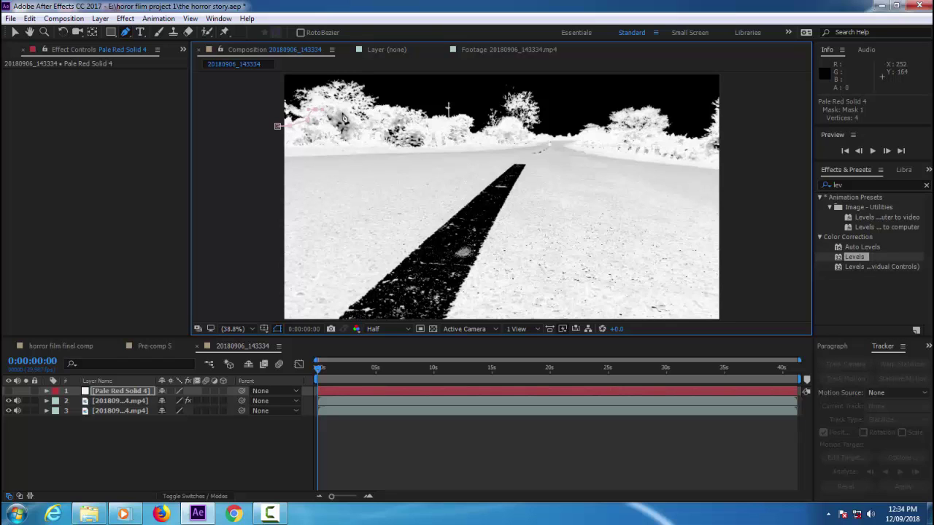
left_click(344, 113)
left_click(386, 130)
left_click(427, 136)
left_click(471, 143)
left_click(511, 143)
left_click(547, 145)
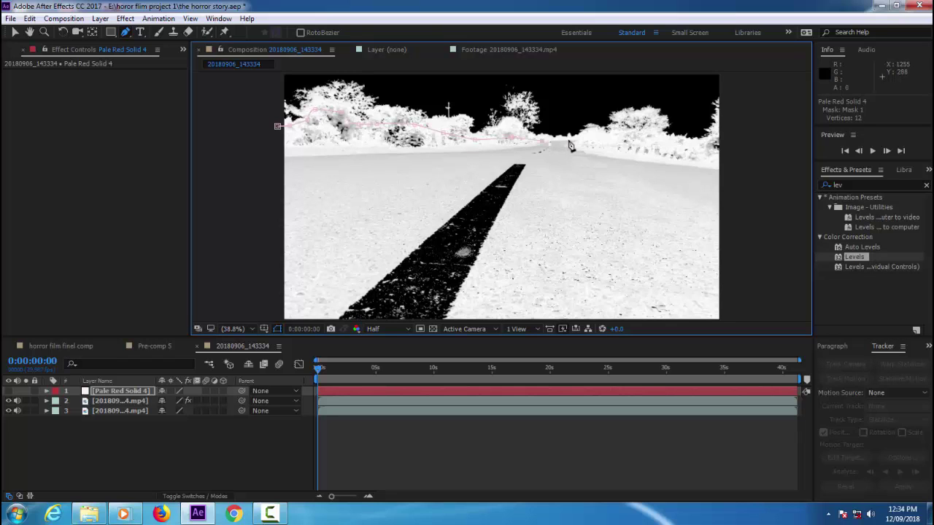
left_click(587, 146)
left_click(615, 148)
left_click(642, 144)
left_click(675, 150)
left_click(702, 155)
left_click(731, 159)
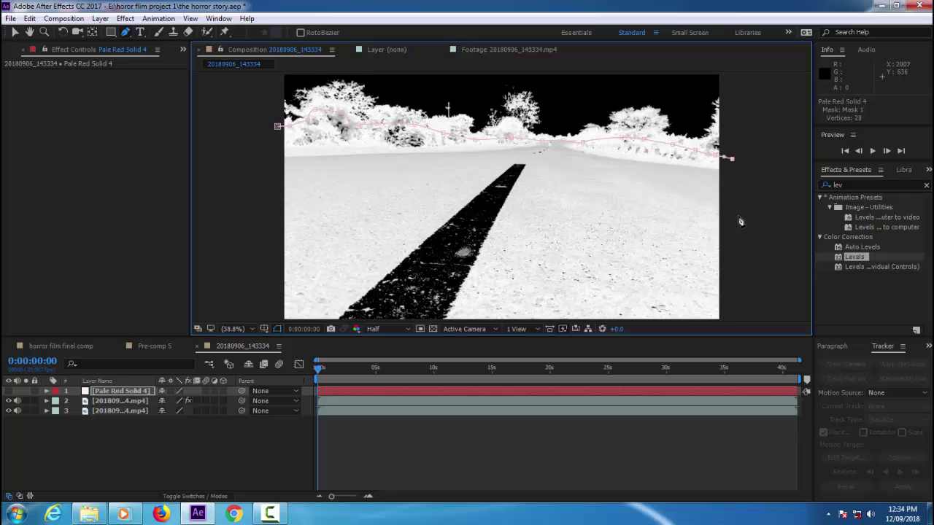
- Close the mask below the bottom corners and unhide the now-masked solid
key("comma")
left_click(699, 306)
left_click(302, 308)
left_click(308, 135)
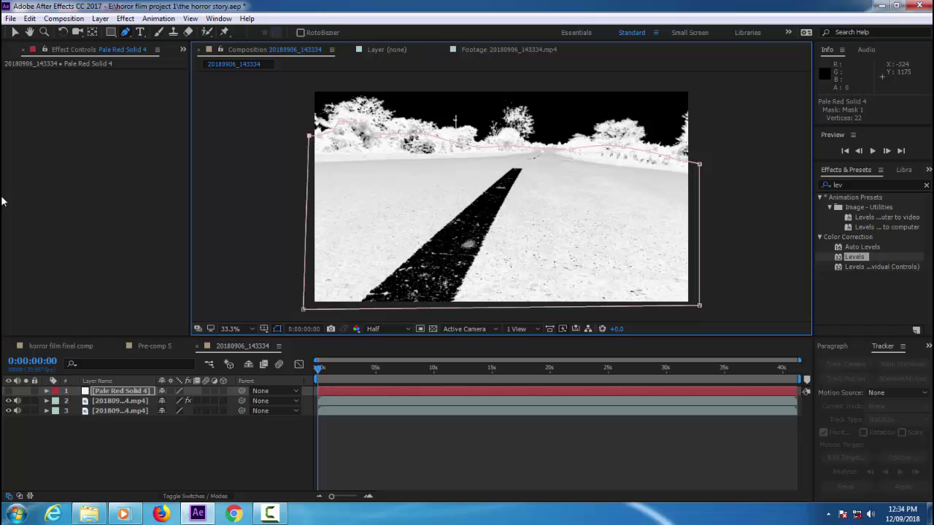
left_click(11, 18)
left_click(10, 19)
left_click(14, 34)
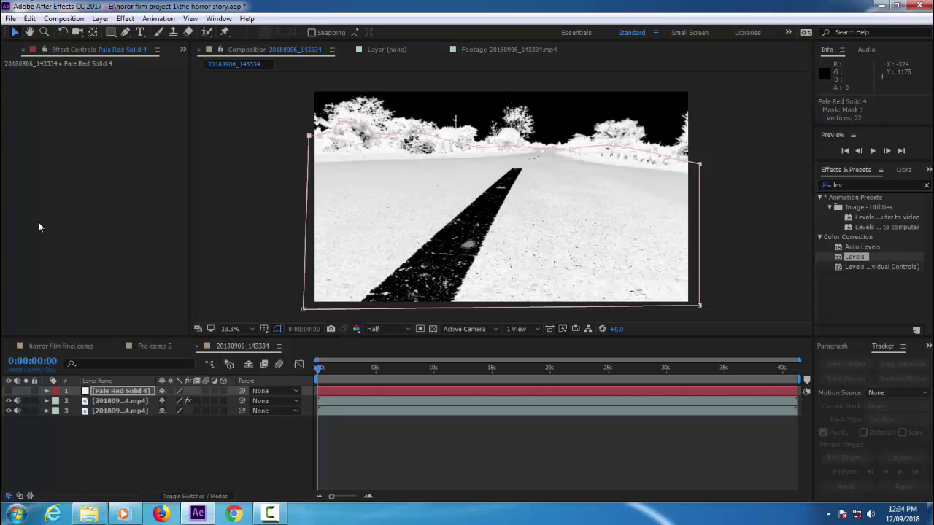
left_click(9, 391)
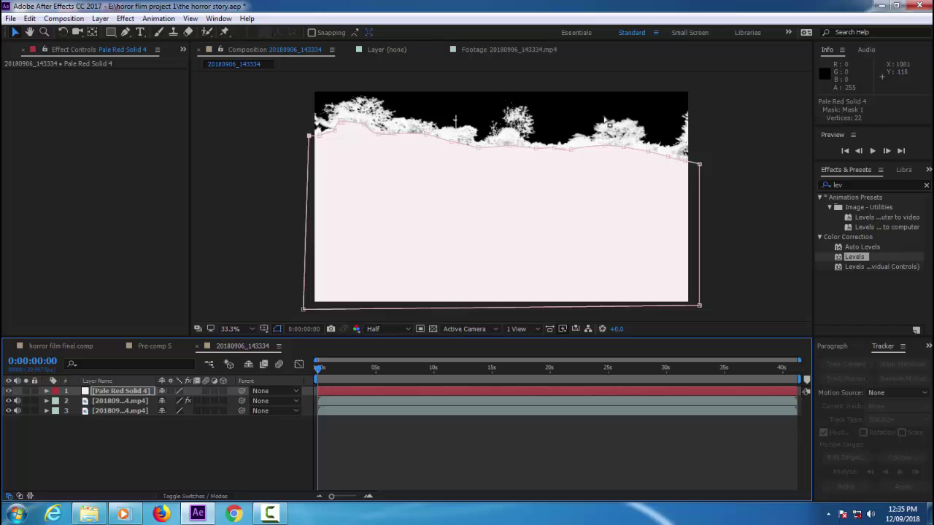
- Set the pale solid's Mask Feather to 3 pixels and Mask Expansion to -5 pixels
left_click(128, 391)
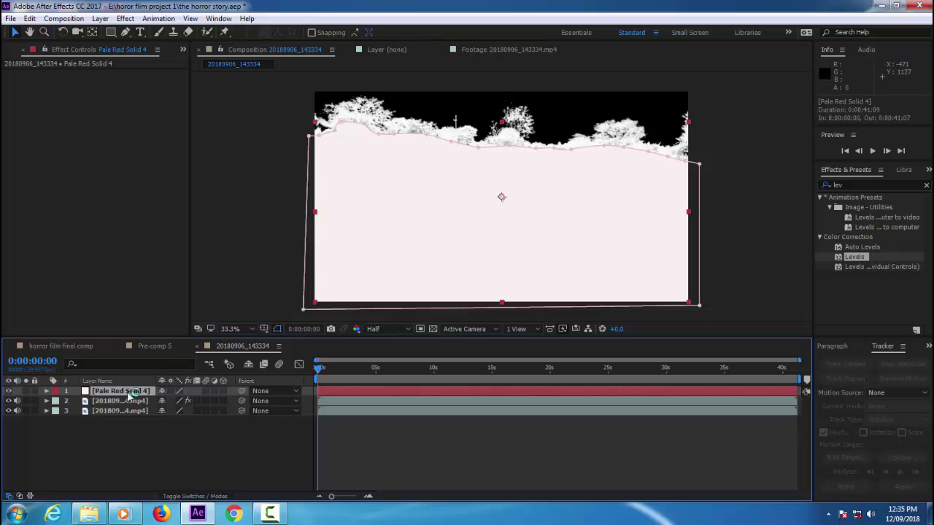
key("m")
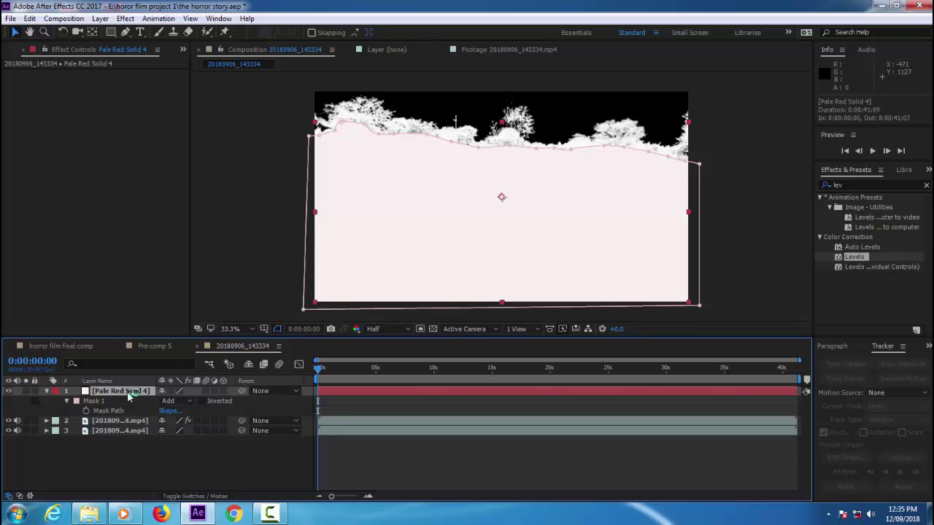
key("m")
key("m")
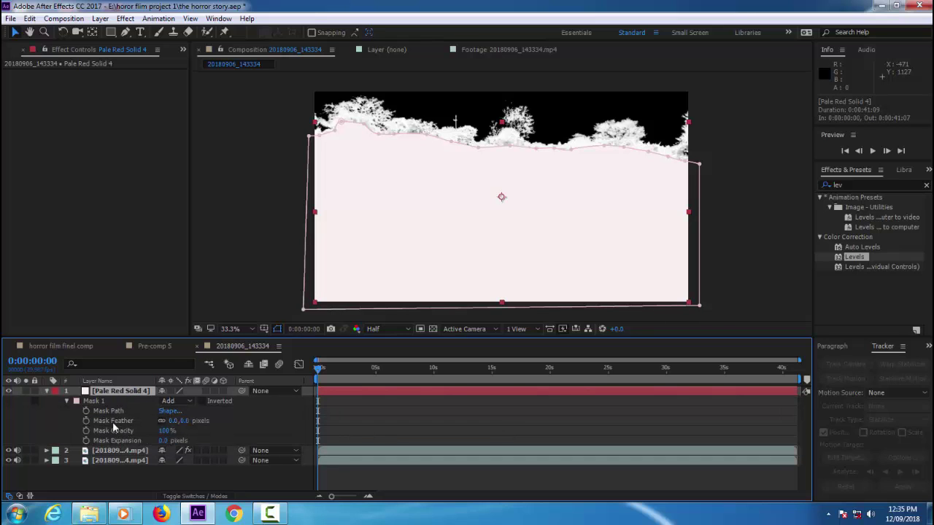
left_click(186, 423)
type("3")
left_click(162, 441)
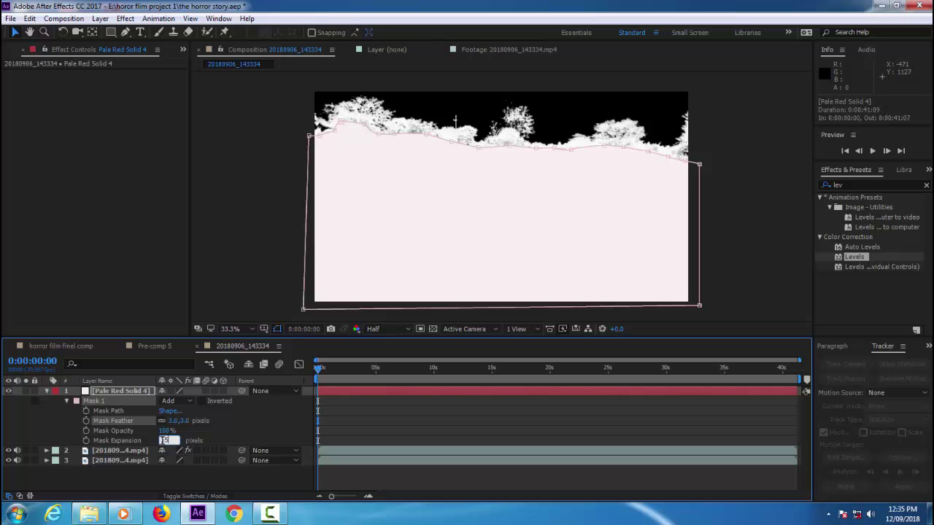
key("Return")
left_click(302, 304)
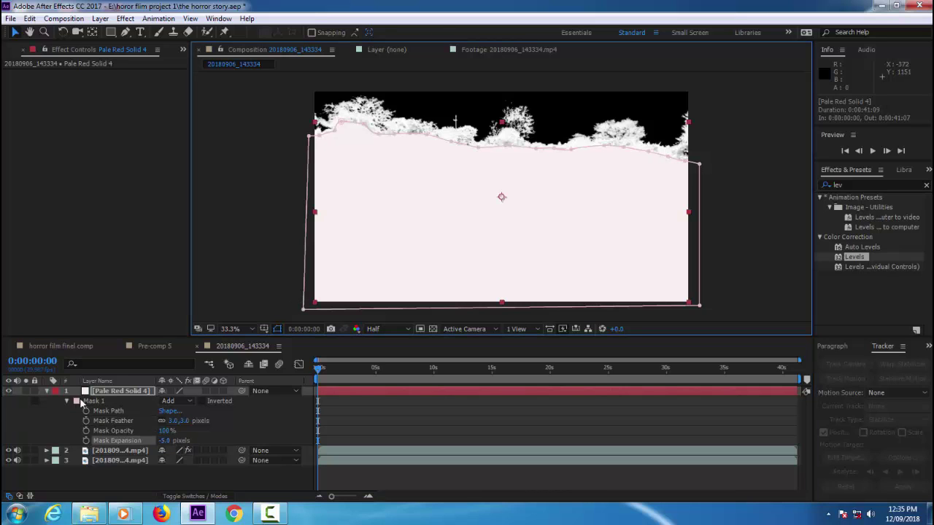
left_click(47, 391)
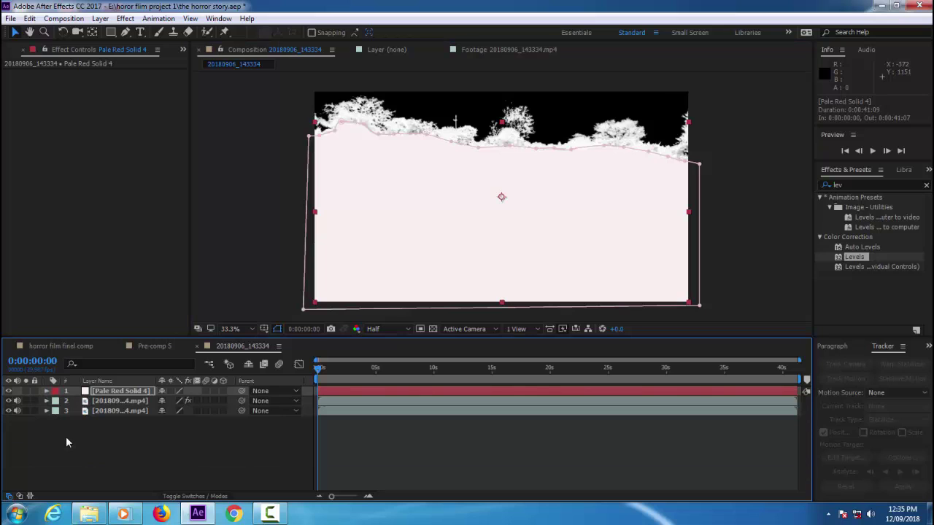
- Nest the pale solid and Colorama road layer into Pre-comp 20, moving all attributes
left_click(108, 402)
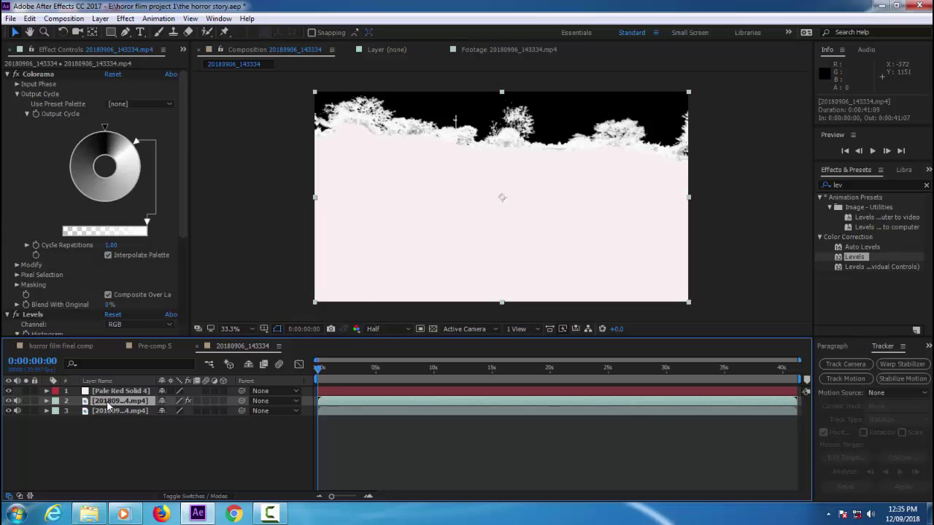
left_click(119, 393, "shift")
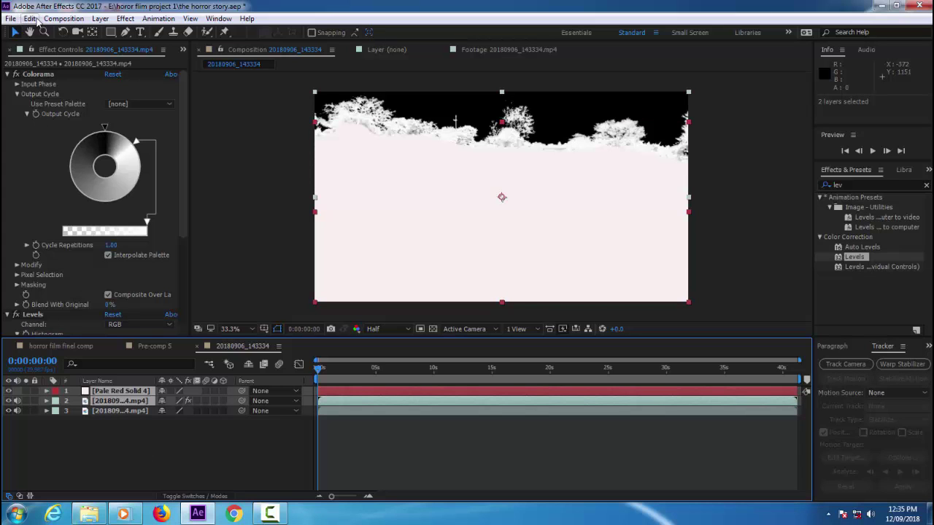
left_click(100, 18)
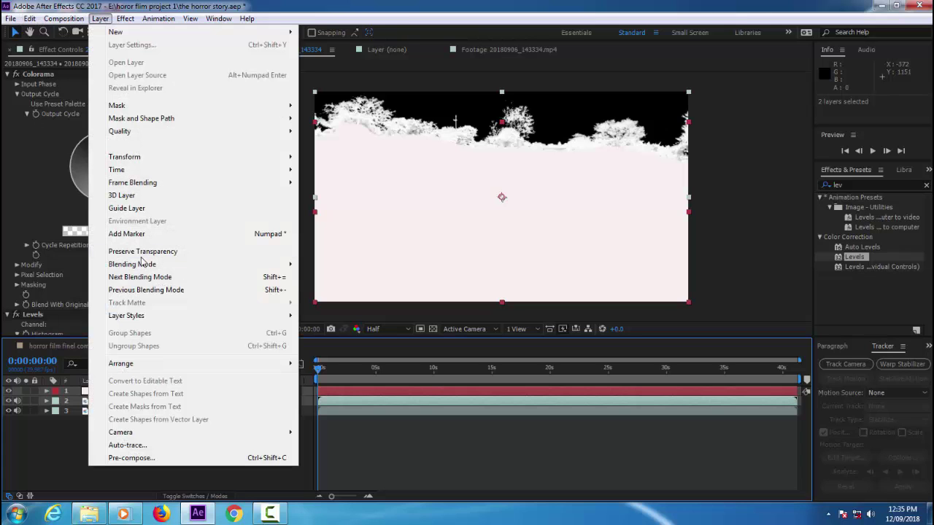
left_click(131, 457)
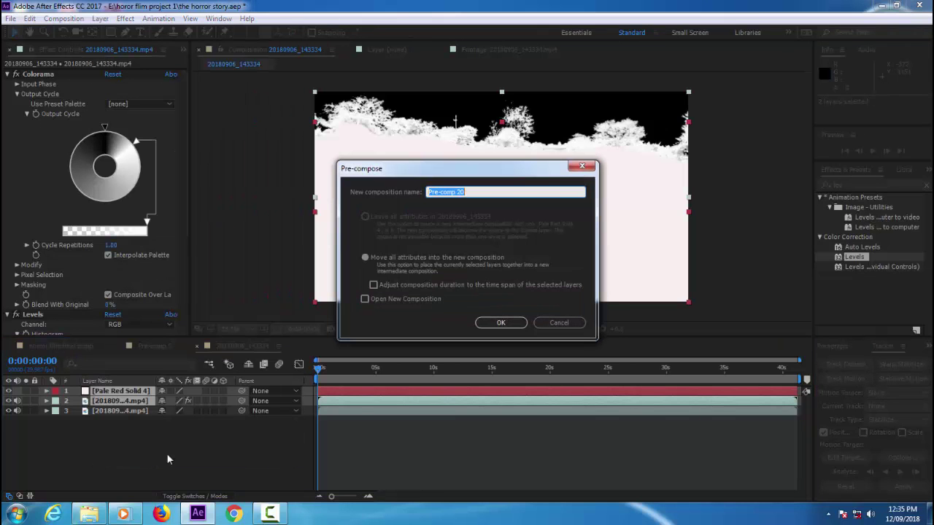
left_click(502, 323)
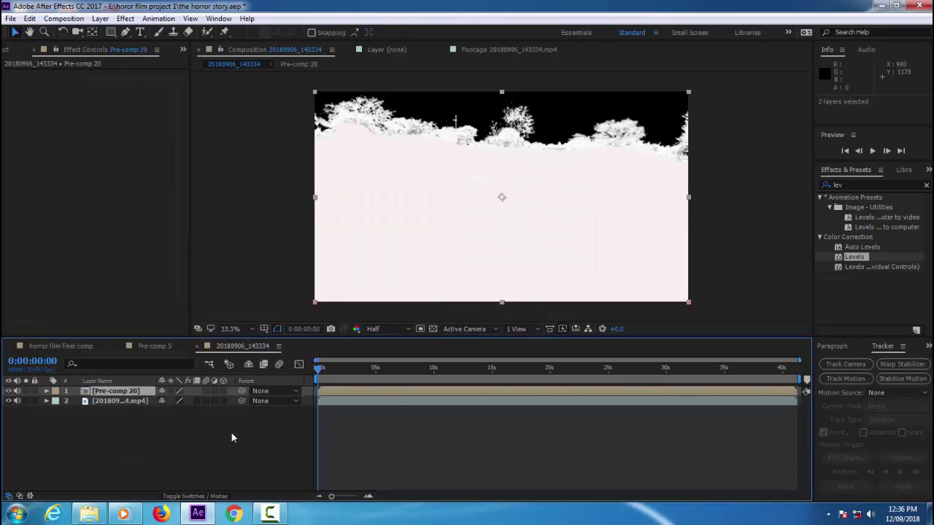
left_click(231, 432)
- Reveal the TrkMat column and set the original road layer to Luma Matte '[Pre-comp 20]'
left_click(111, 403)
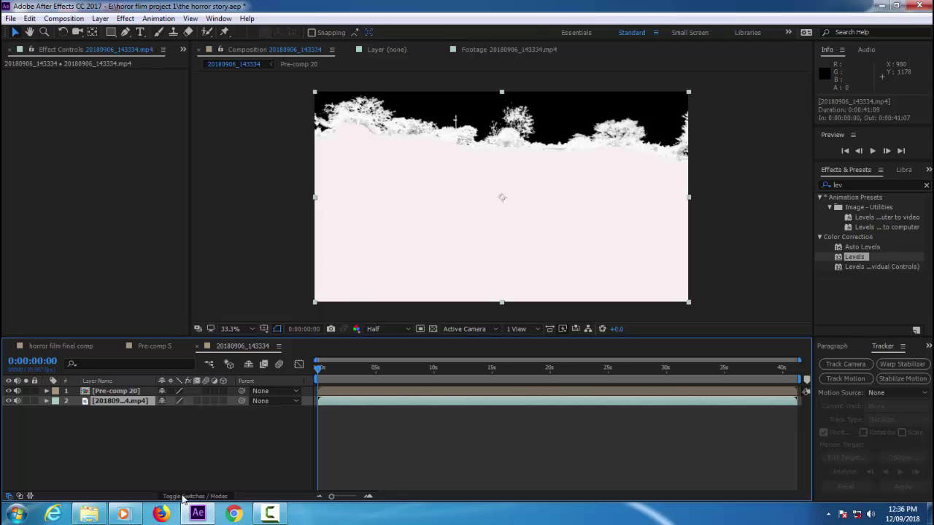
left_click(213, 497)
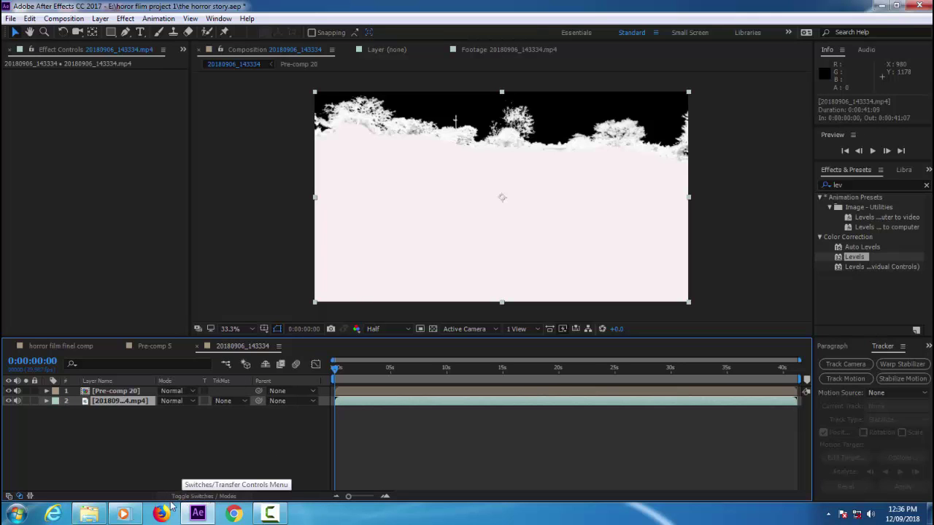
left_click(30, 496)
left_click(20, 496)
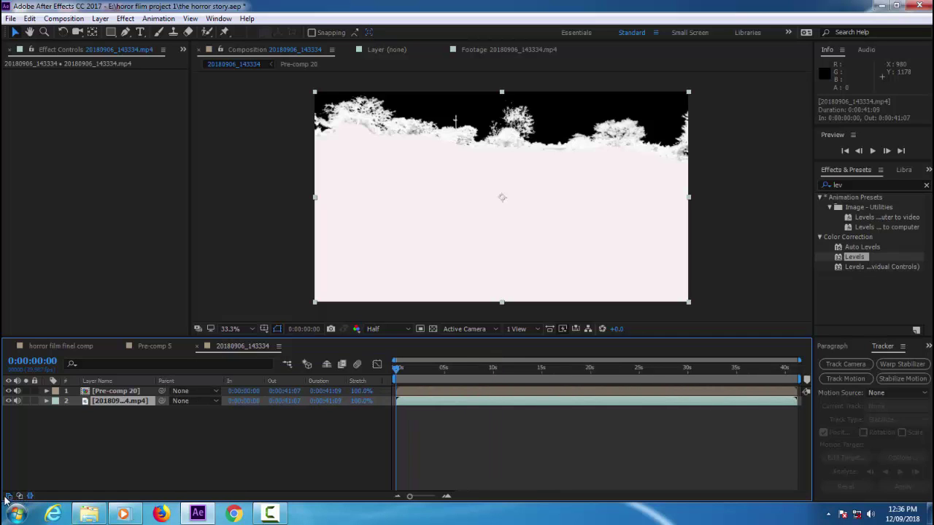
left_click(8, 496)
left_click(20, 496)
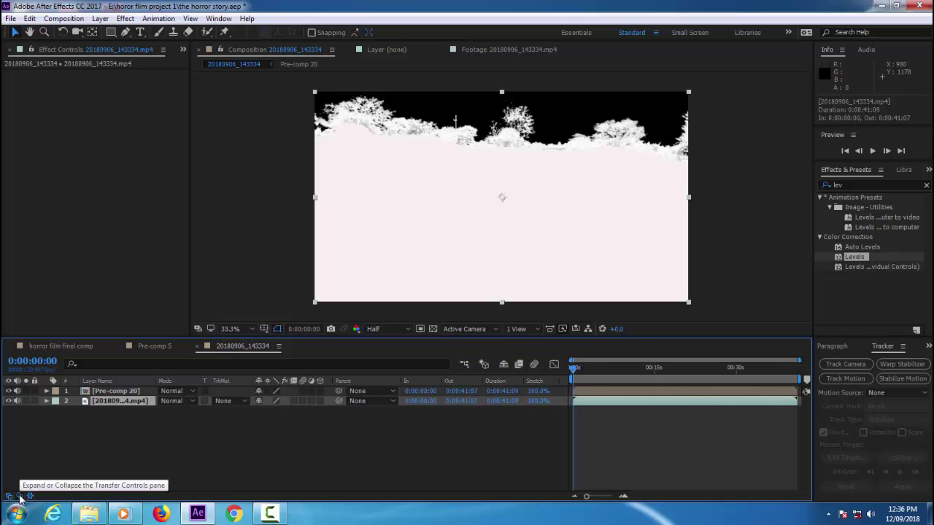
left_click(20, 497)
left_click(30, 496)
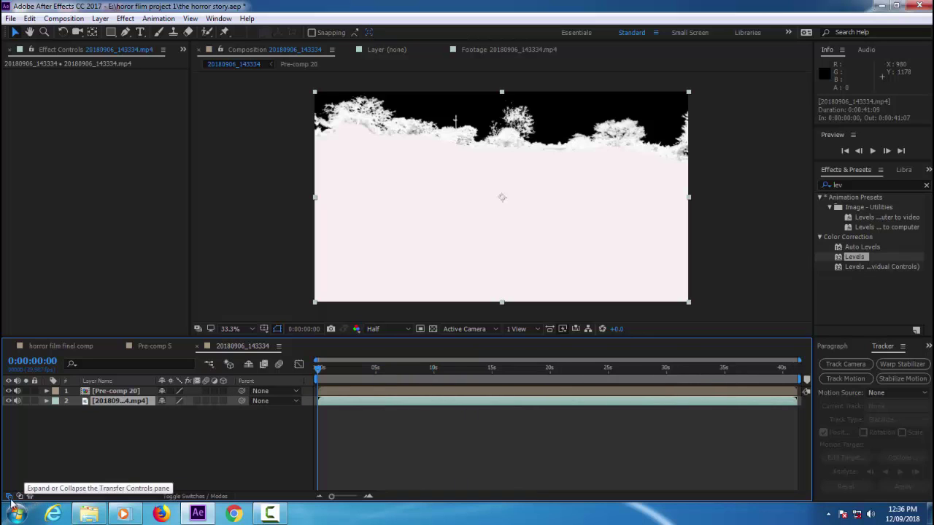
left_click(8, 496)
left_click(20, 497)
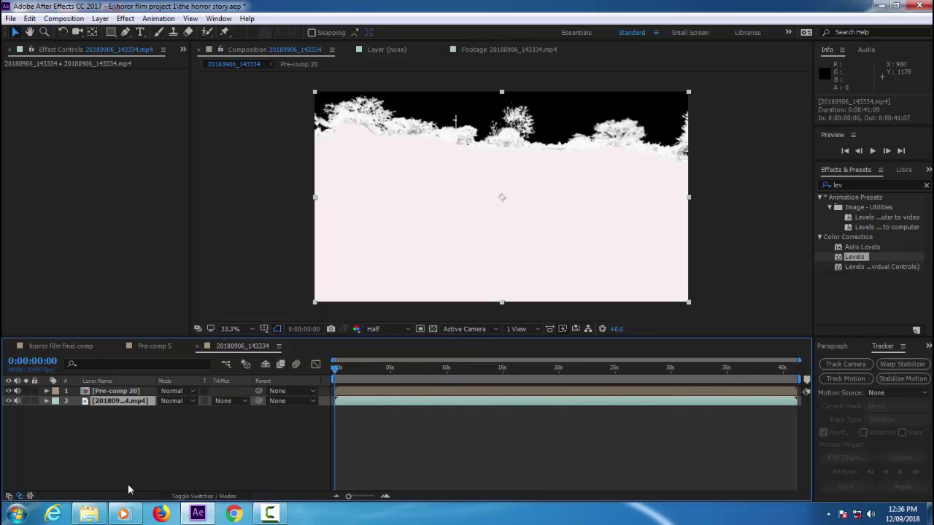
left_click(241, 401)
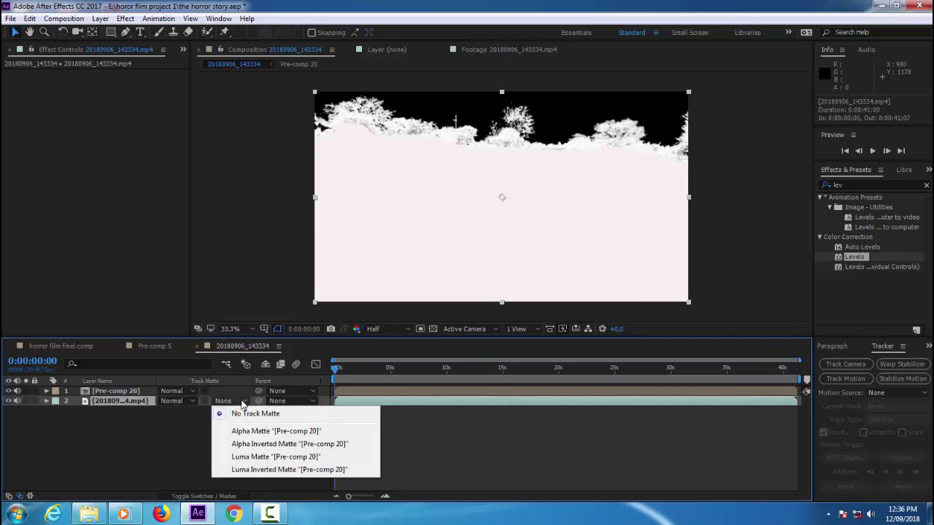
left_click(278, 457)
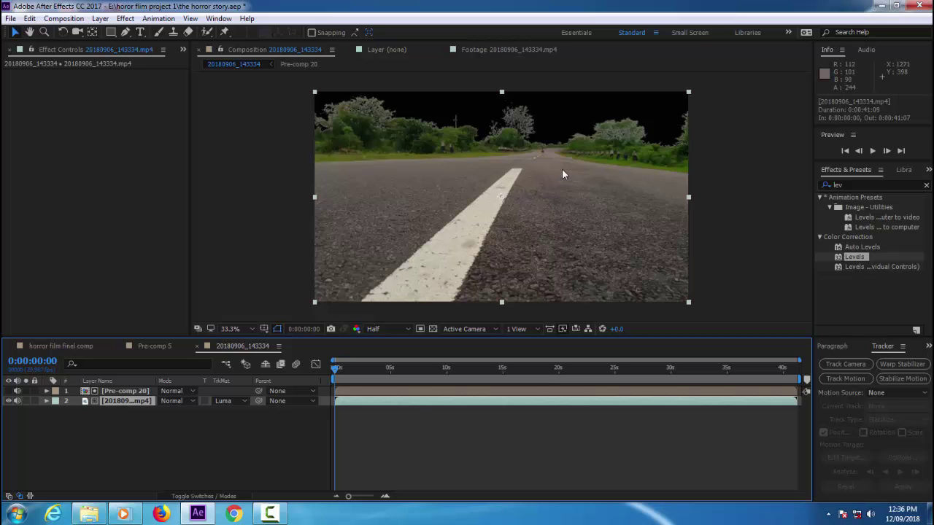
left_click(432, 329)
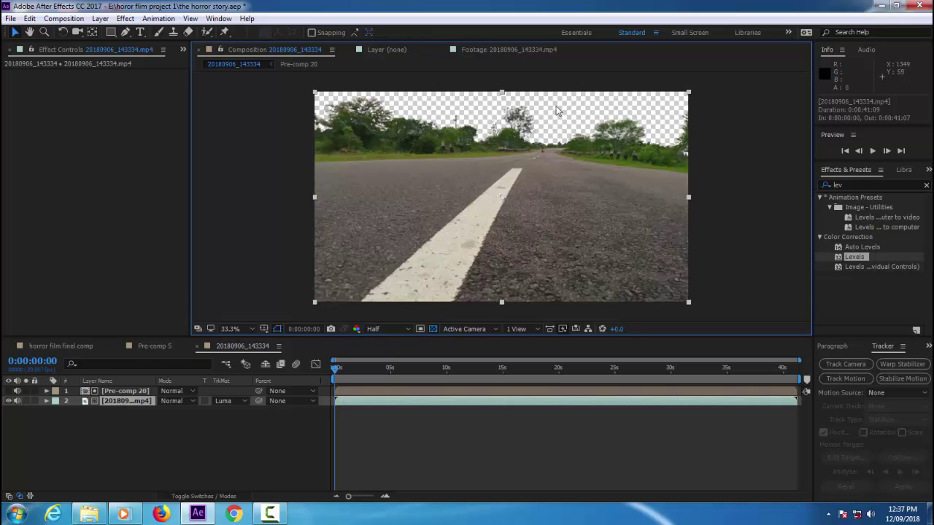
key("slash")
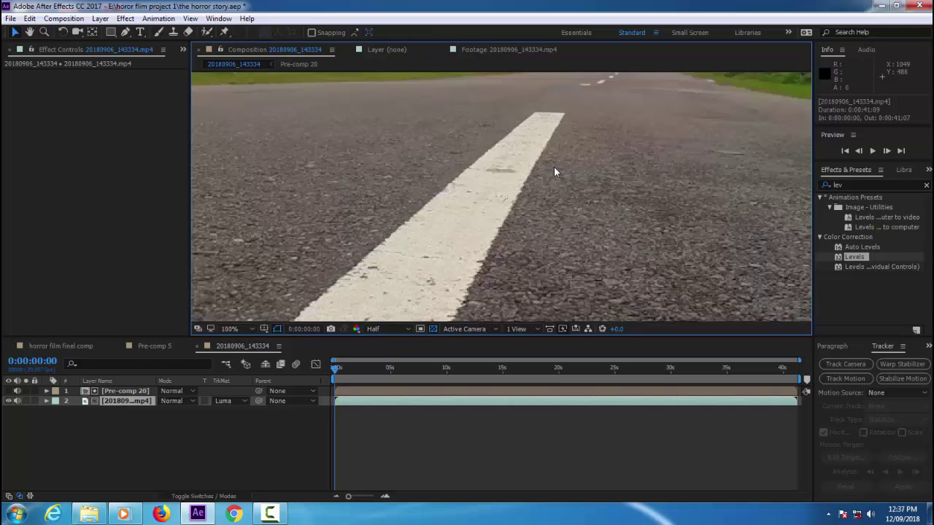
key("h")
left_click_drag(584, 183, 563, 280)
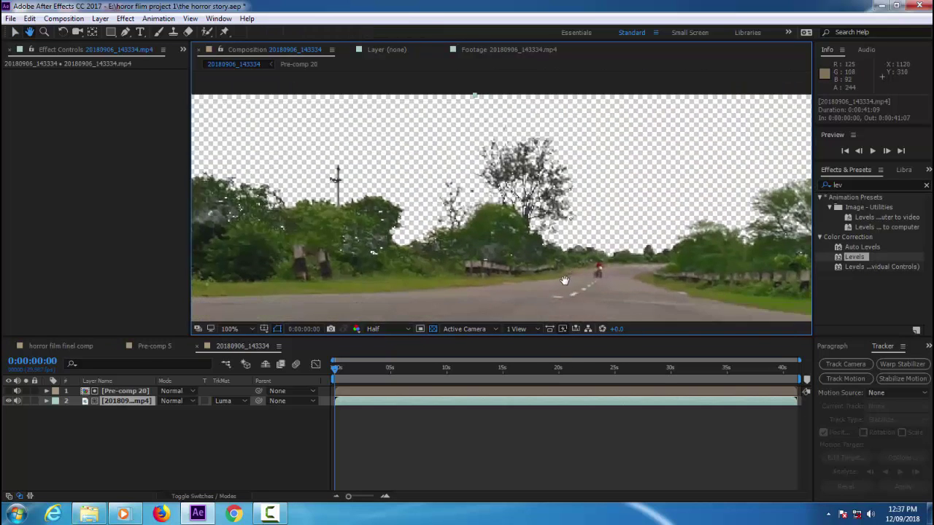
key("v")
key("period")
key("comma")
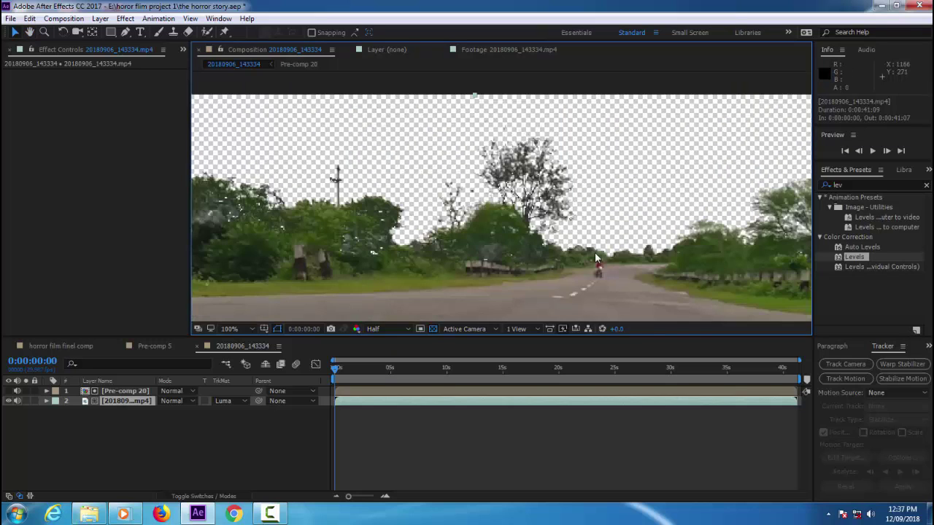
key("comma")
key("comma")
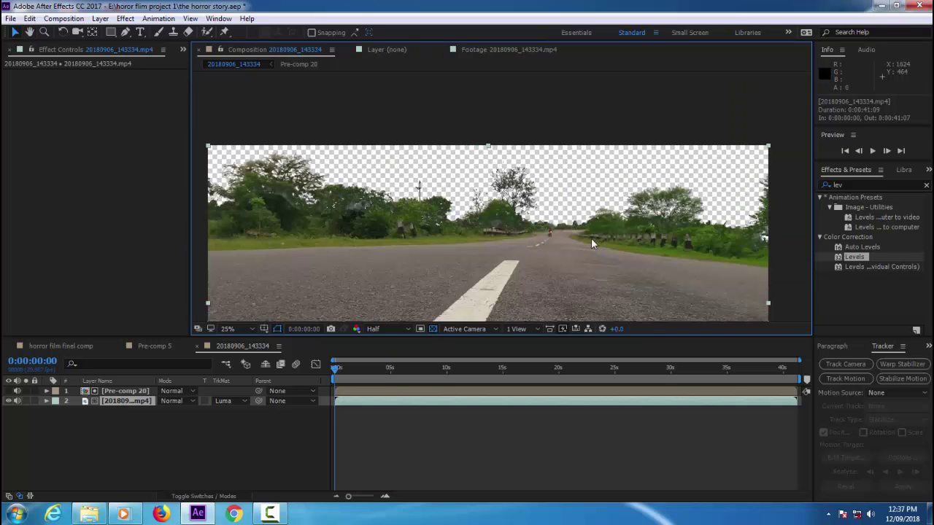
key("comma")
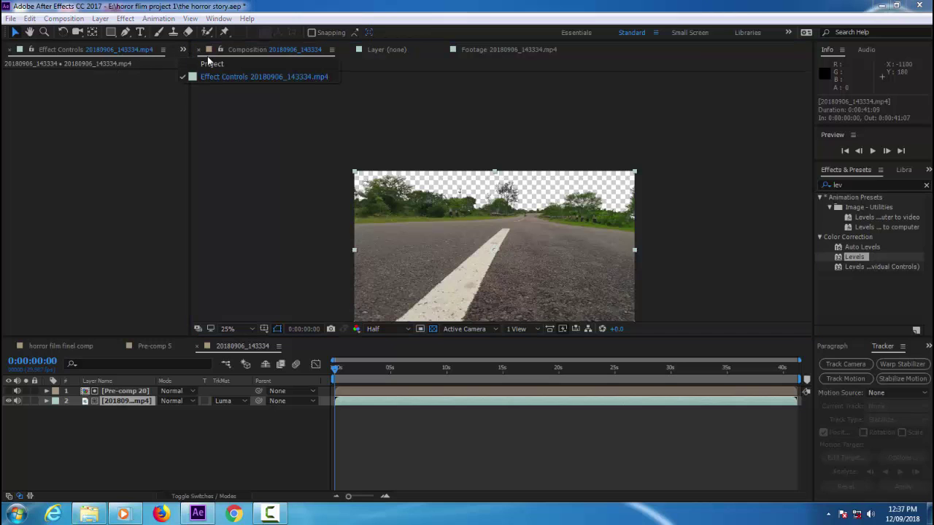
- Show the Project panel, scroll through its items and clear the selection
key("ctrl+0")
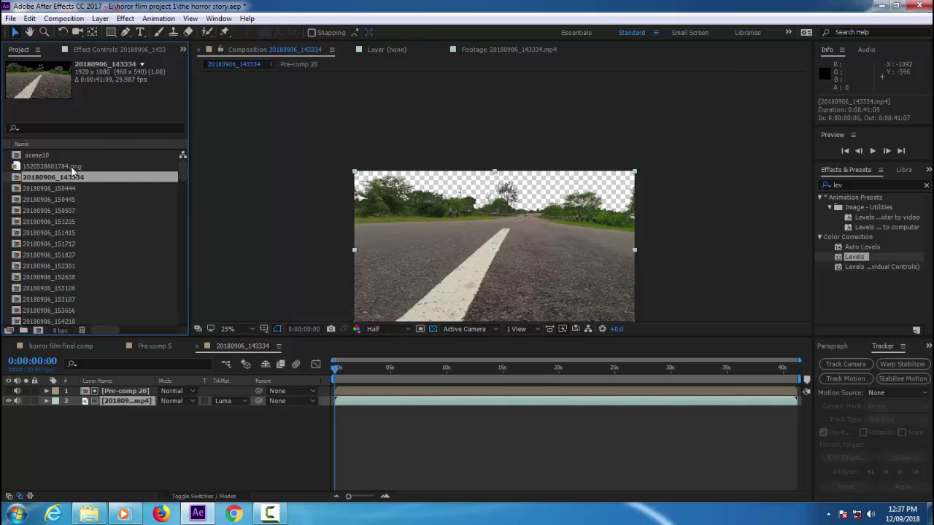
scroll(129, 227, "down", 5)
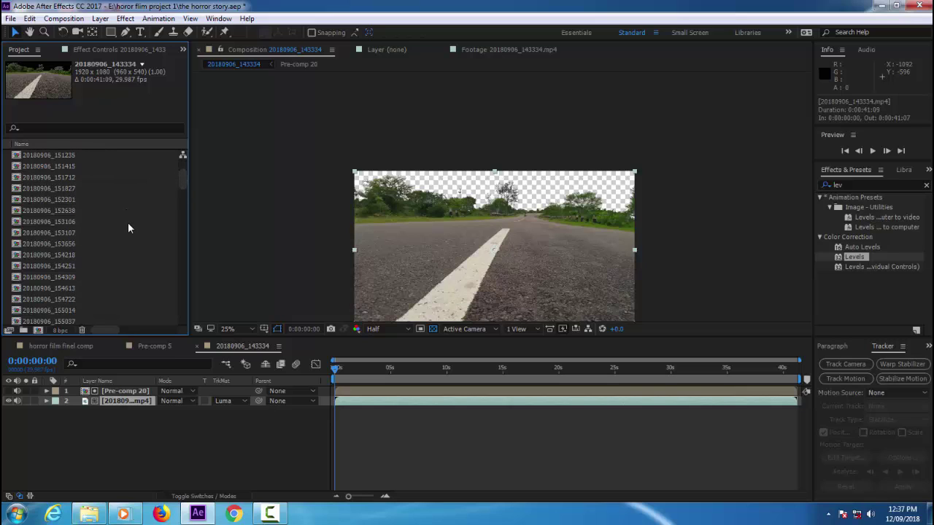
scroll(128, 229, "up", 5)
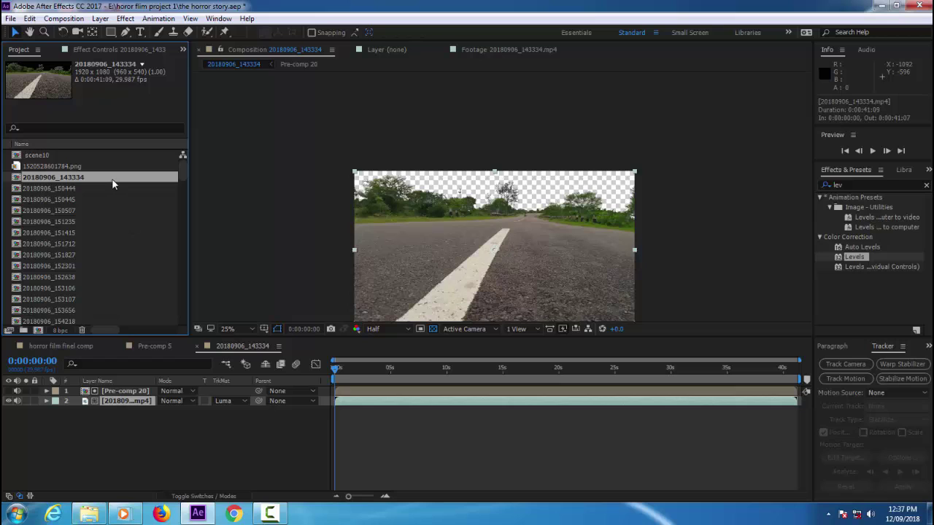
scroll(107, 256, "down", 2)
scroll(107, 257, "down", 3)
scroll(107, 259, "down", 3)
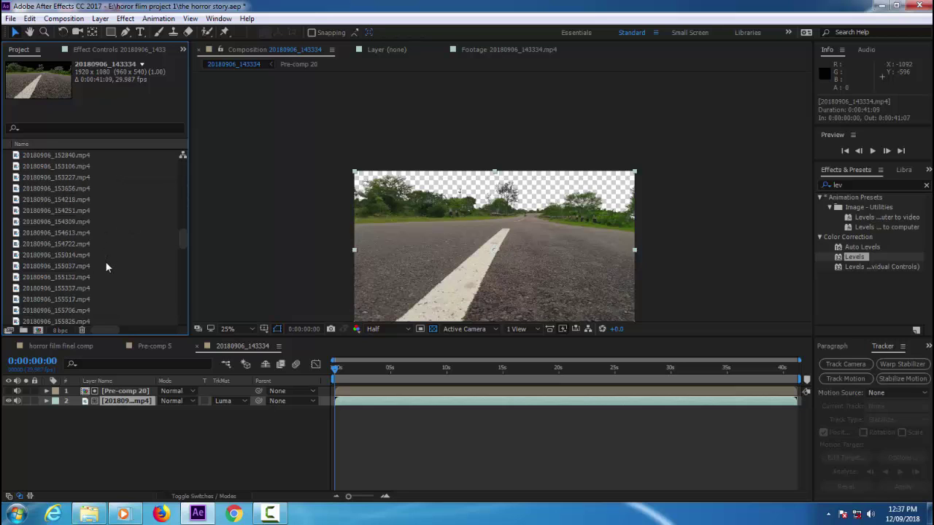
scroll(104, 267, "down", 3)
scroll(103, 265, "down", 8)
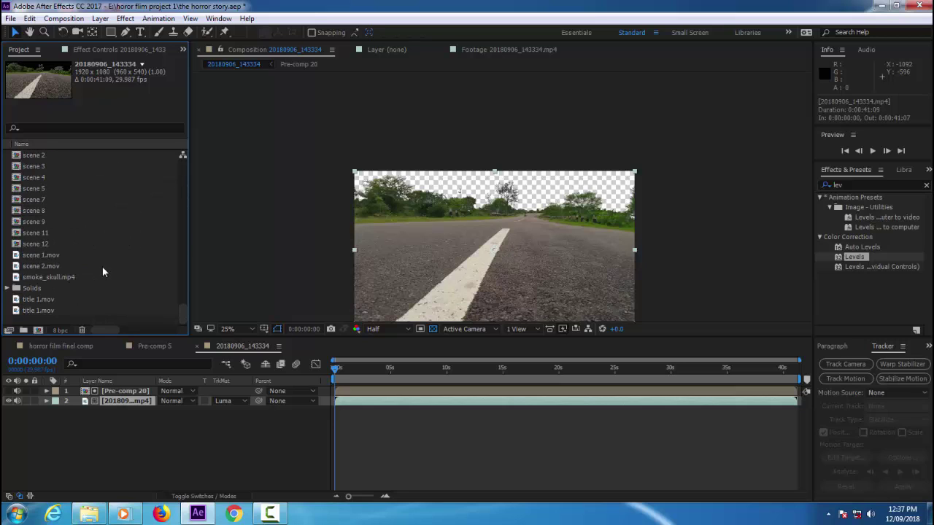
left_click(30, 323)
- Import wallpaper.jpg from Downloads and place it beneath the road footage layer
key("ctrl+i")
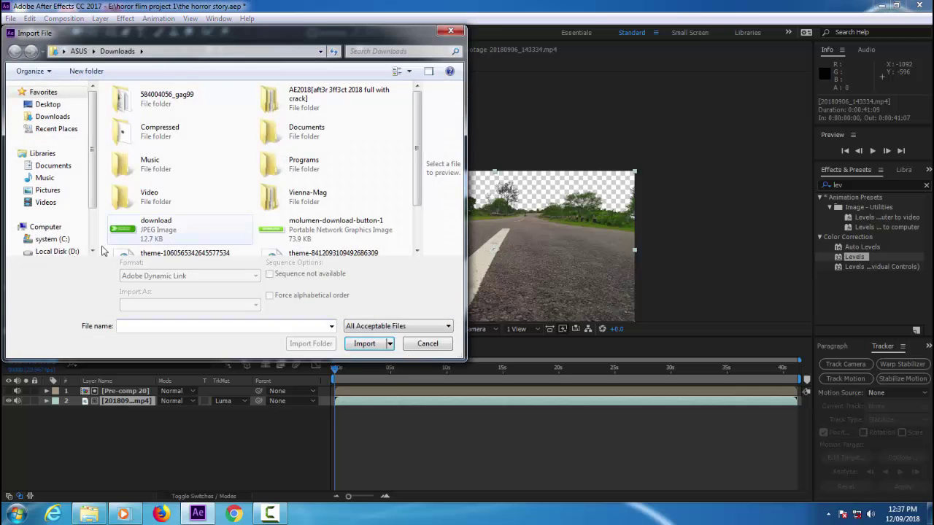
left_click(57, 117)
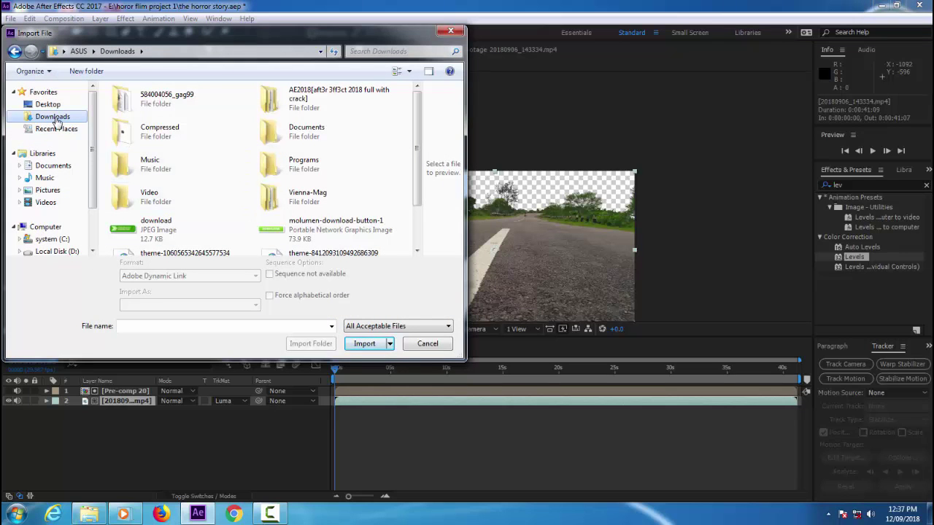
scroll(408, 235, "down", 2)
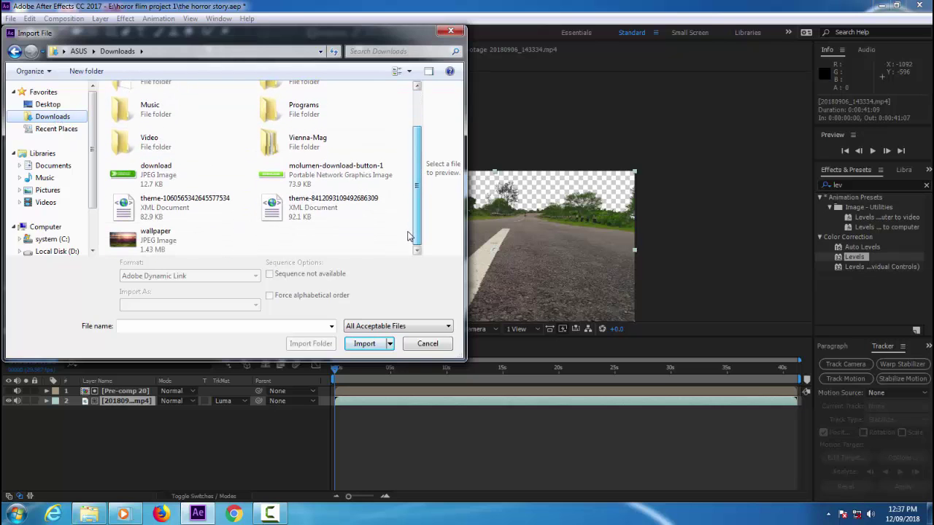
double_click(126, 241)
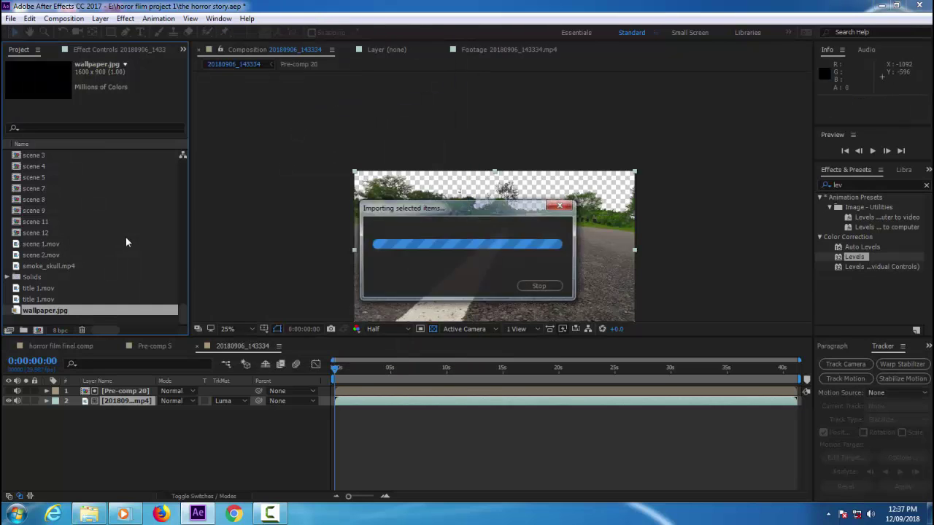
mouse_move(51, 315)
left_mouse_down()
mouse_move(62, 421)
mouse_move(65, 412)
left_mouse_up()
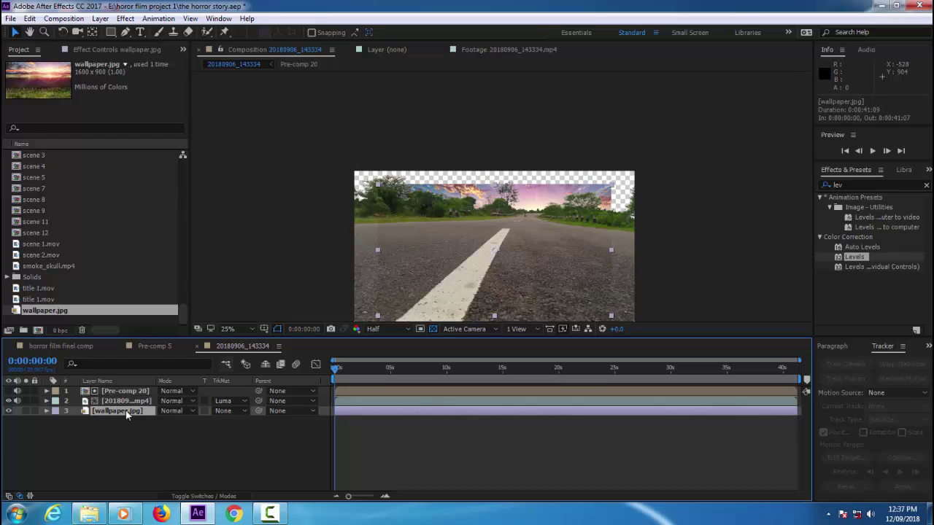
- Scale the wallpaper.jpg layer up to 179% and position it behind the trees
key("s")
left_click_drag(193, 425, 251, 428)
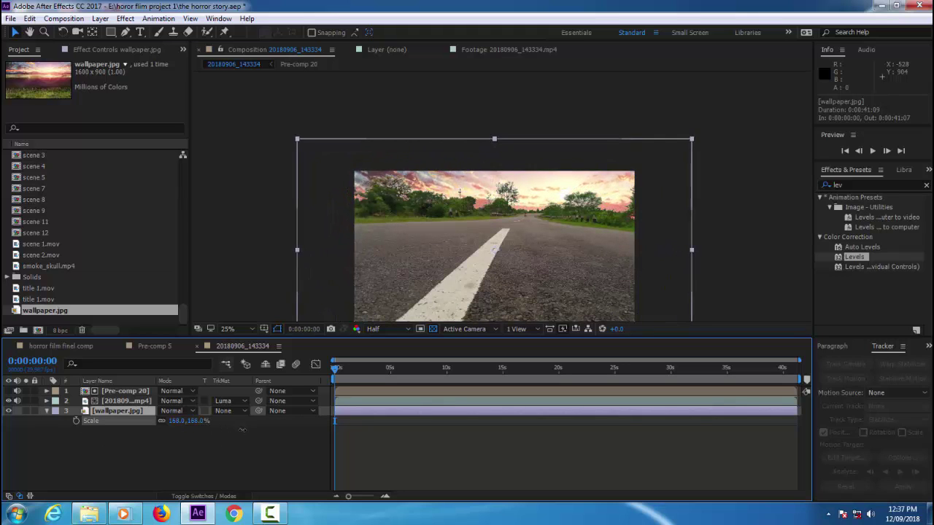
key("shift+slash")
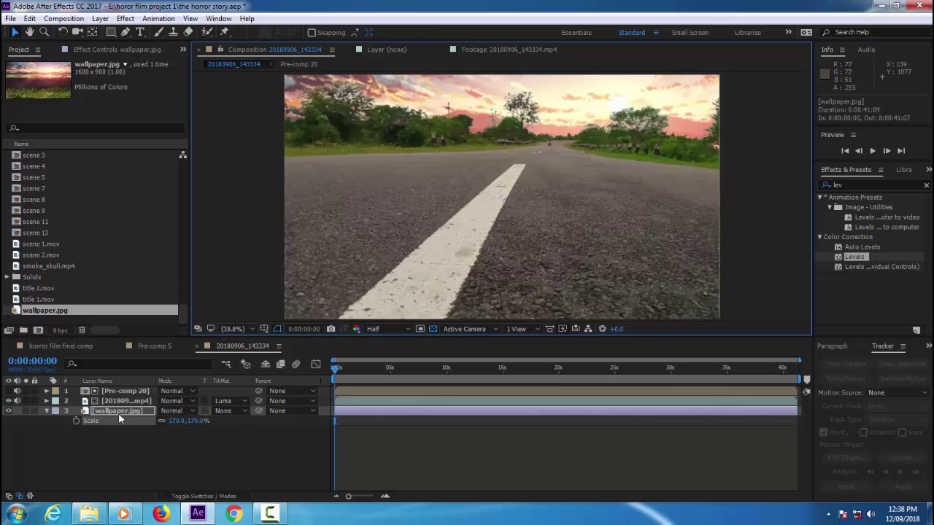
mouse_move(522, 228)
left_mouse_down()
mouse_move(503, 230)
mouse_move(499, 246)
left_mouse_up()
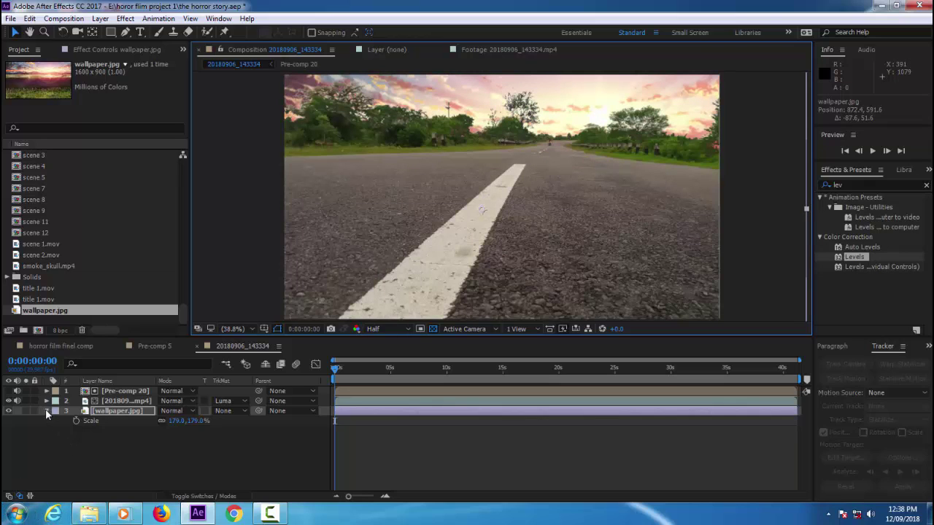
- Delete the wallpaper.jpg layer from the composition
left_click(97, 410)
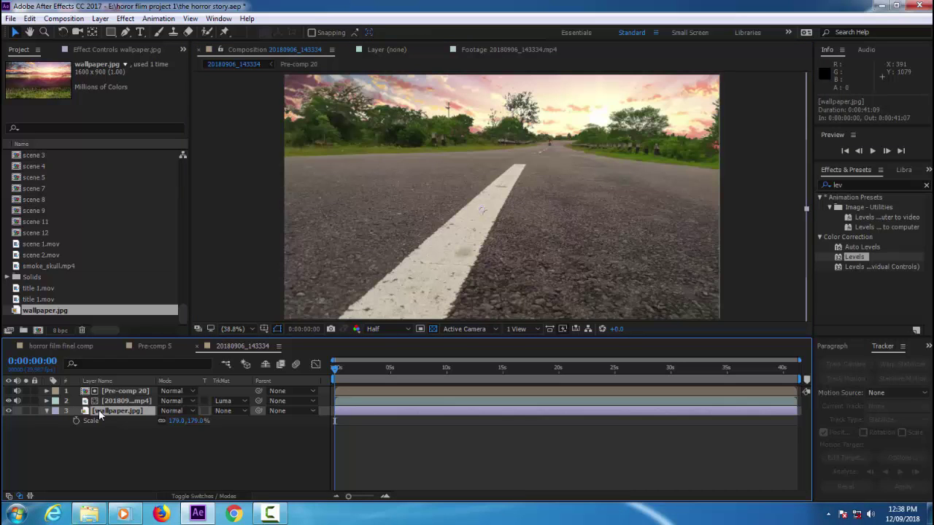
key("Delete")
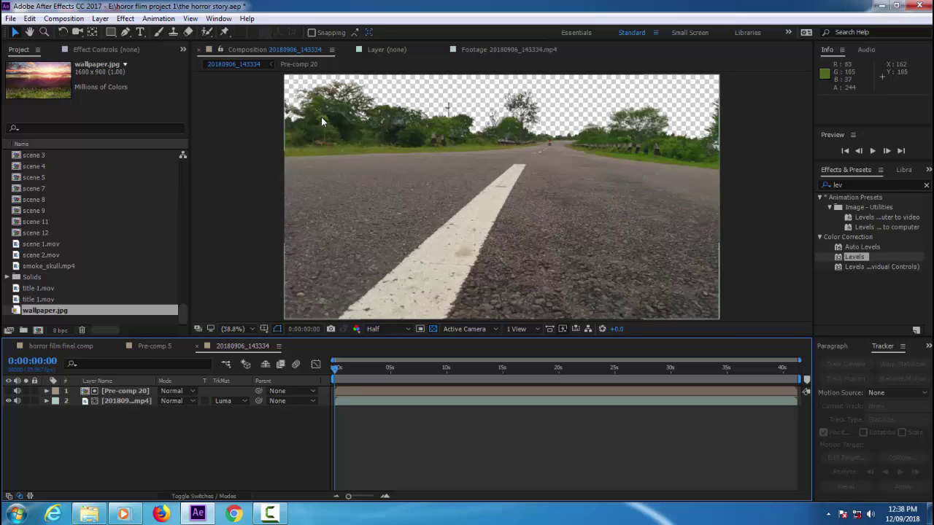
left_click(101, 19)
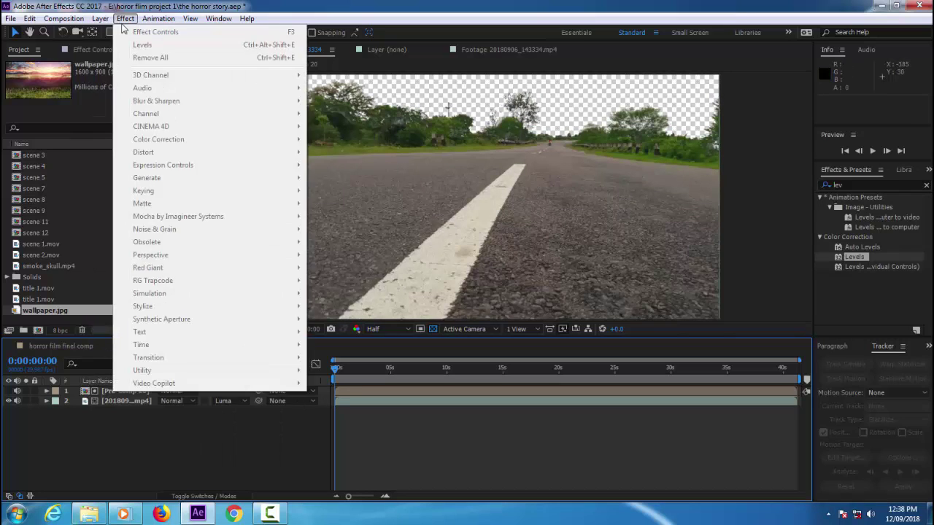
- Create a full-frame 1920×1080 Pale Red Solid 5 and search Effects & Presets for 'gradient r'
mouse_move(104, 23)
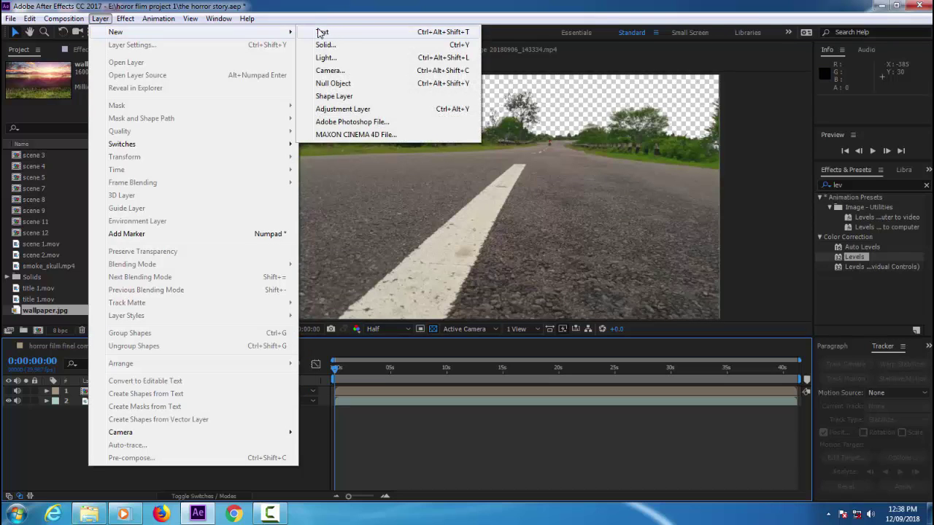
left_click(340, 47)
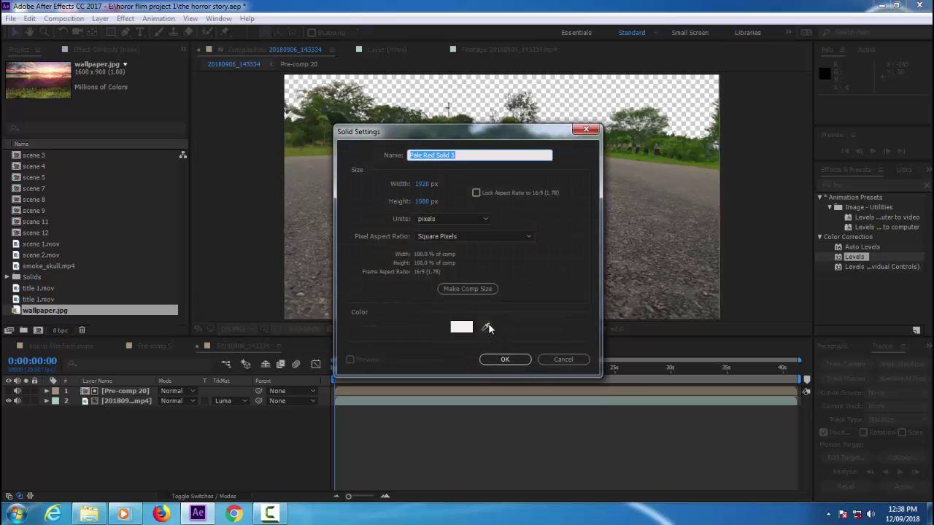
left_click(502, 360)
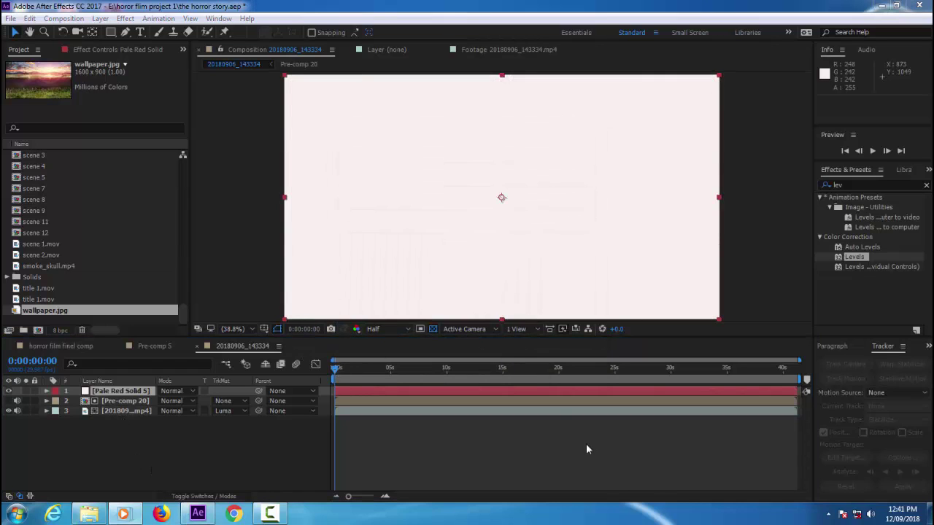
left_click(848, 185)
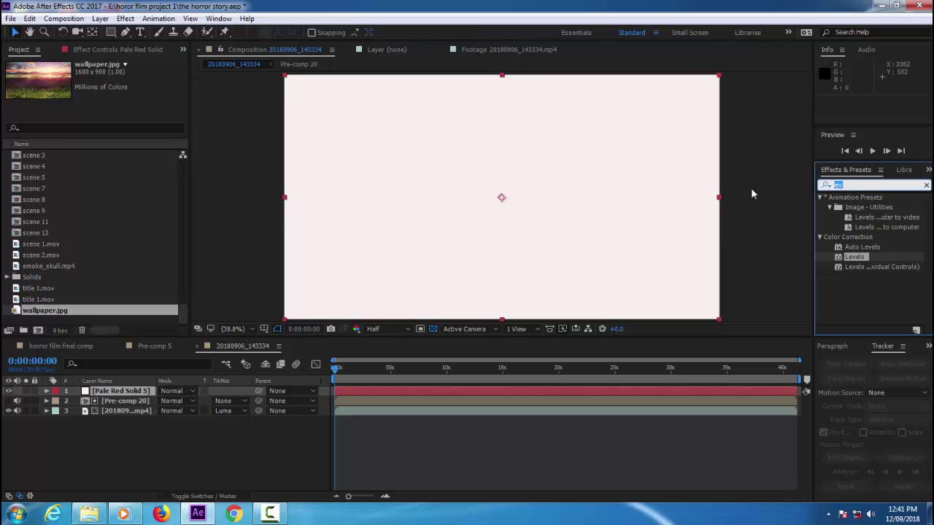
type("gradient r")
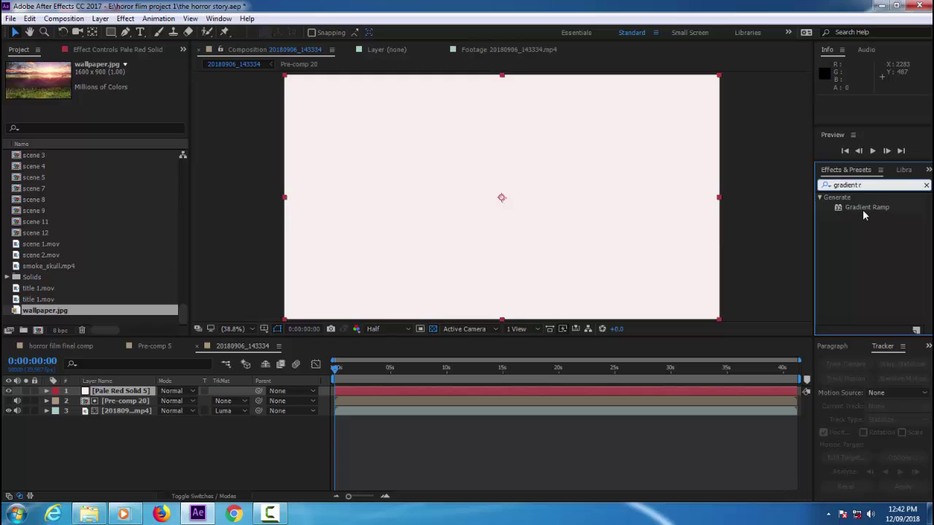
- Apply Gradient Ramp to Pale Red Solid 5 with a dark navy 02142F start colour
mouse_move(864, 207)
left_mouse_down()
mouse_move(350, 356)
mouse_move(135, 393)
left_mouse_up()
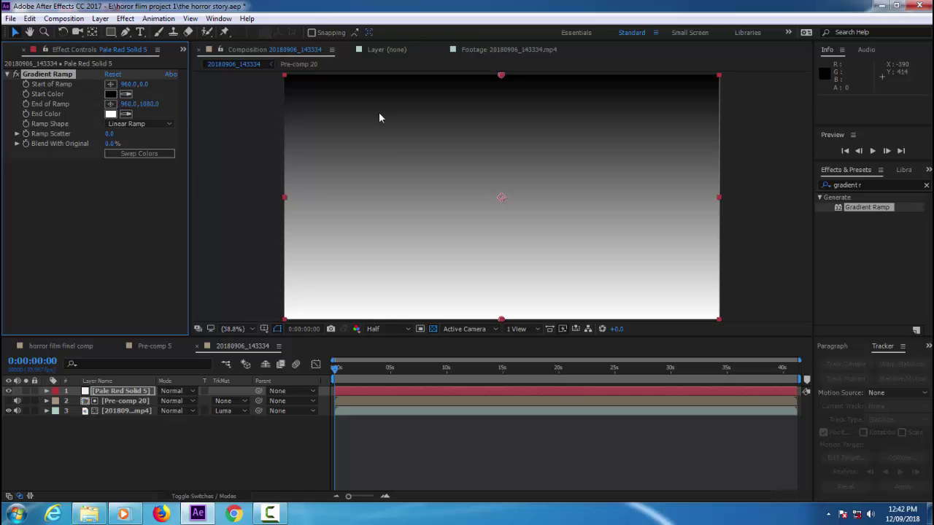
left_click(111, 95)
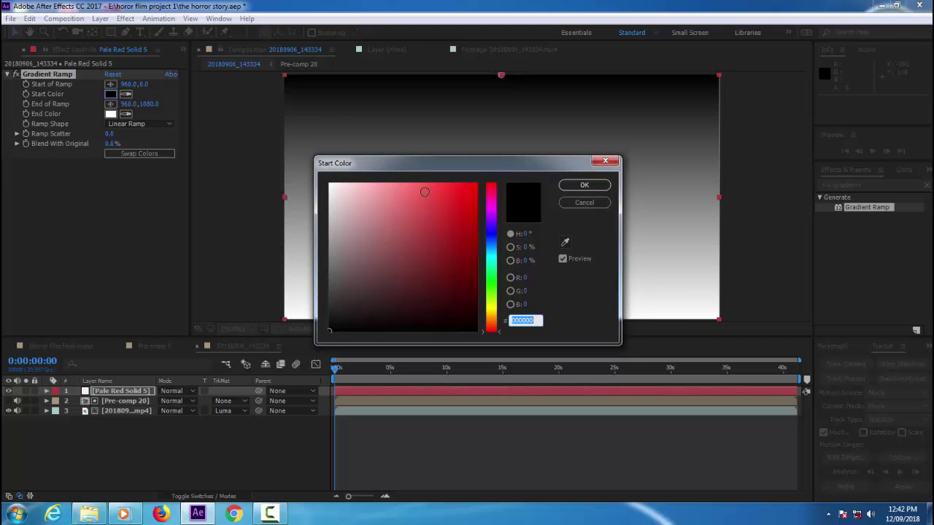
left_click_drag(493, 203, 494, 244)
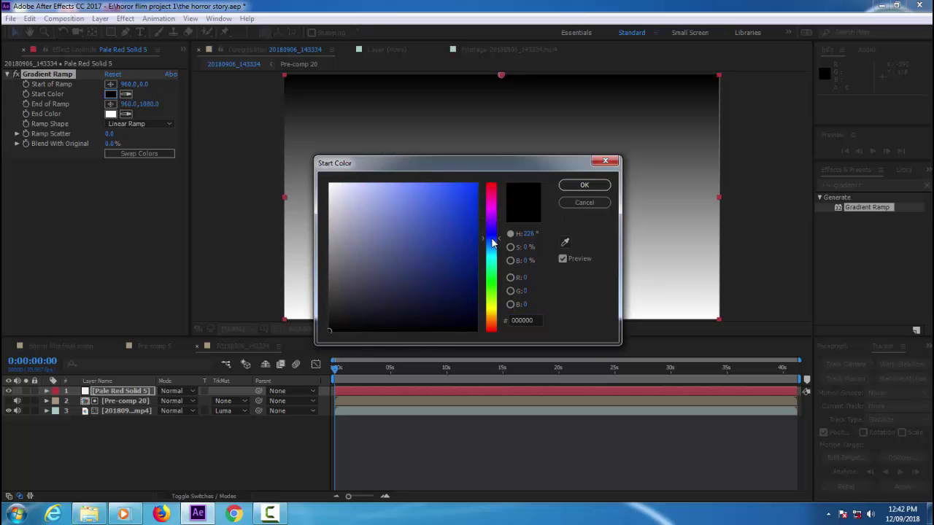
left_click(469, 304)
left_click(583, 186)
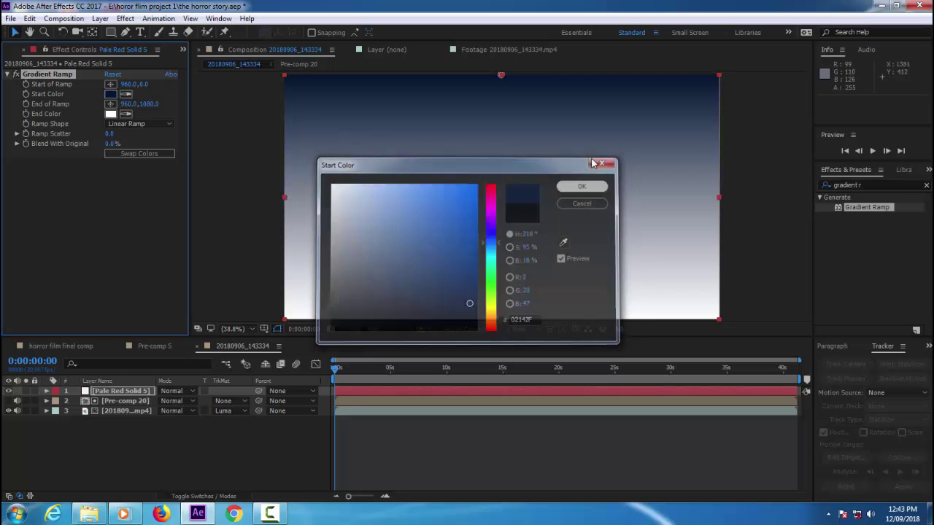
- Set the Gradient Ramp end colour to blue 3D6087
left_click(111, 114)
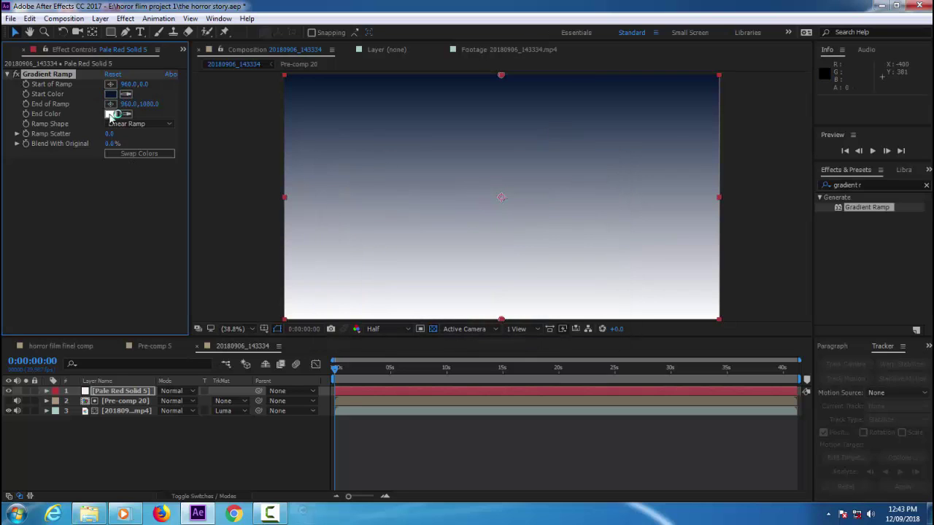
left_click_drag(481, 217, 493, 249)
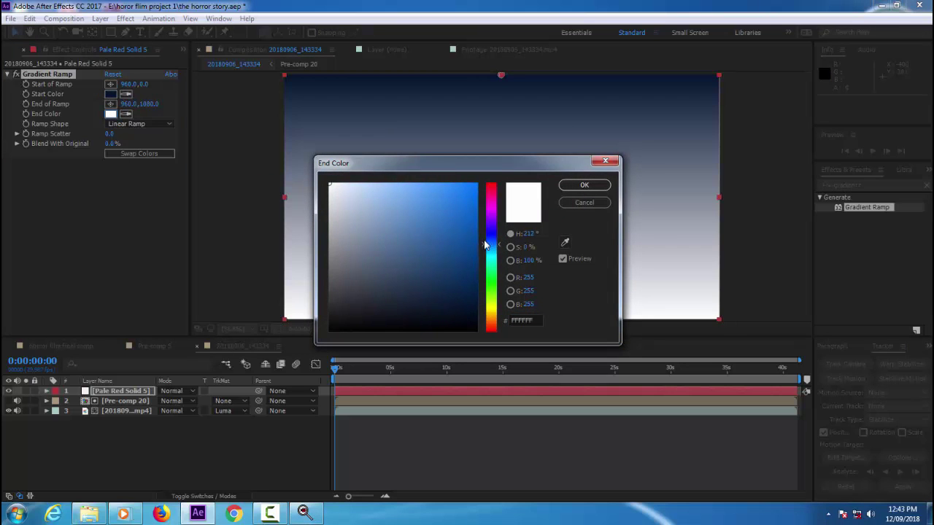
left_click(409, 252)
left_click(588, 185)
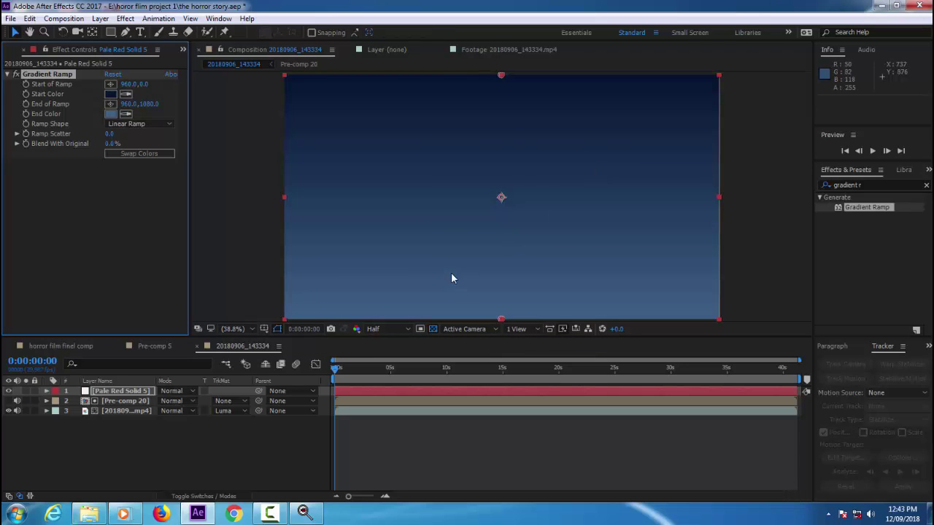
- Move Pale Red Solid 5 below the road footage and search the effects for 'day'
left_click_drag(104, 393, 102, 426)
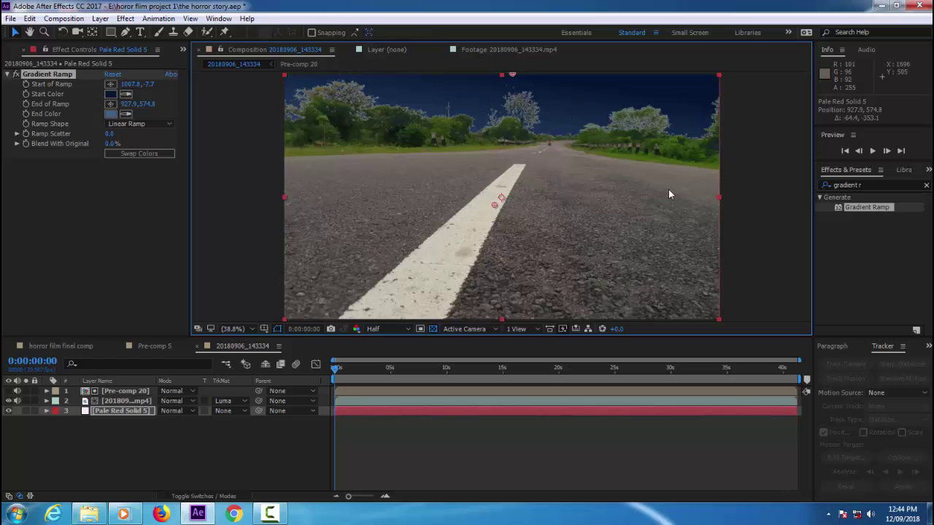
left_click(875, 185)
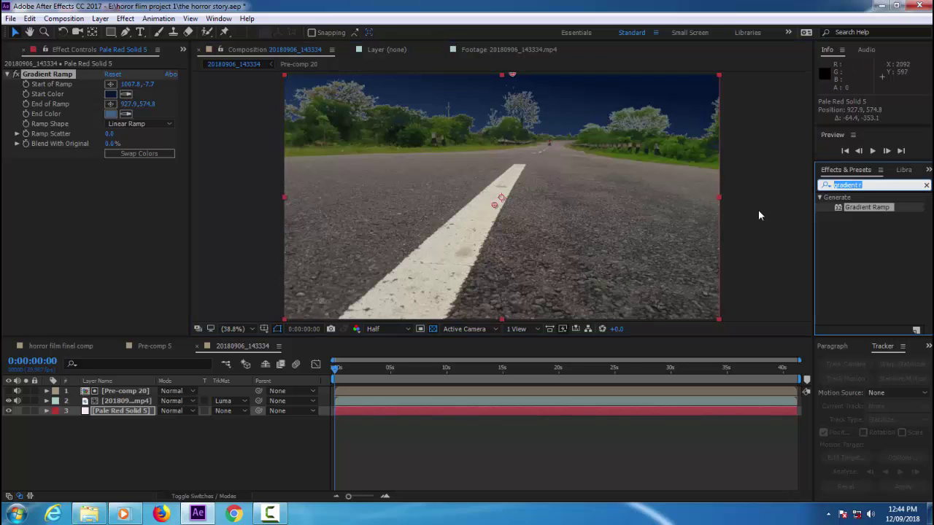
key("BackSpace")
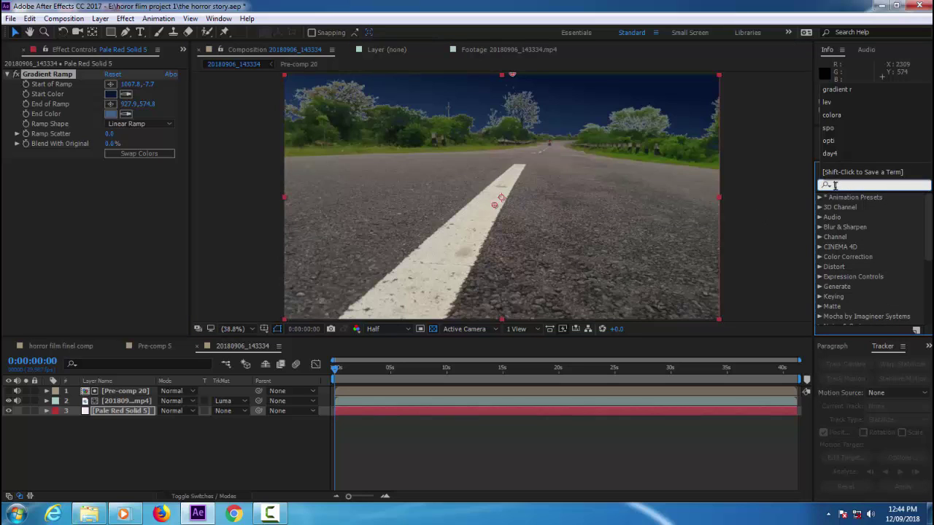
type("day")
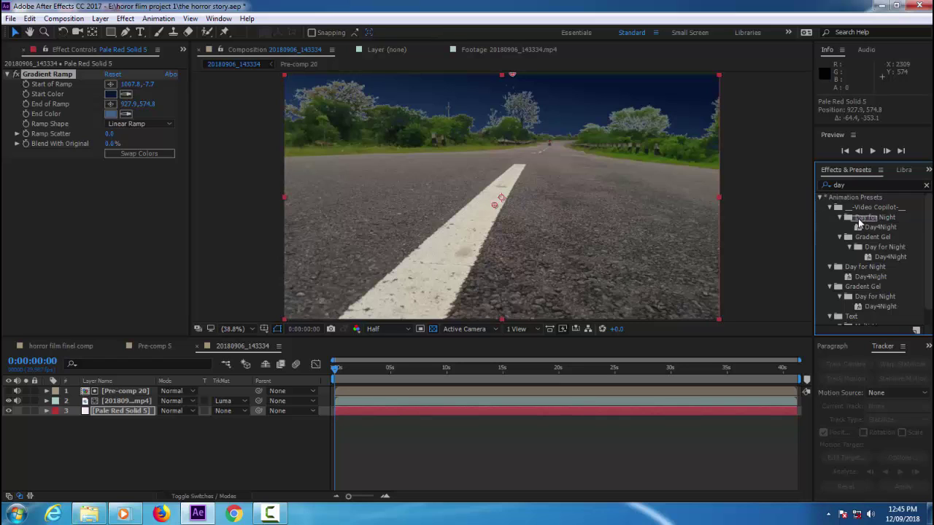
- Apply the Video Copilot Day4Night preset to the .mp4 road footage on layer 2
left_click_drag(876, 227, 340, 339)
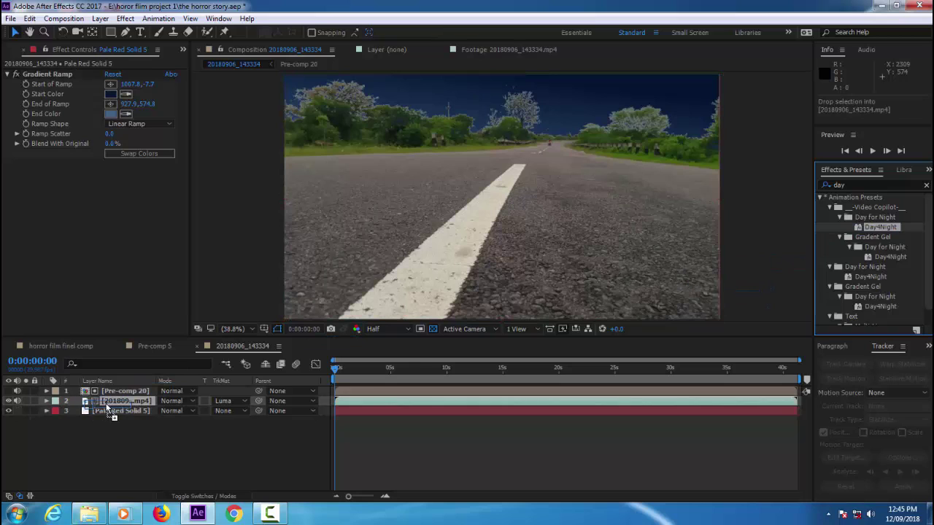
left_click_drag(340, 340, 112, 402)
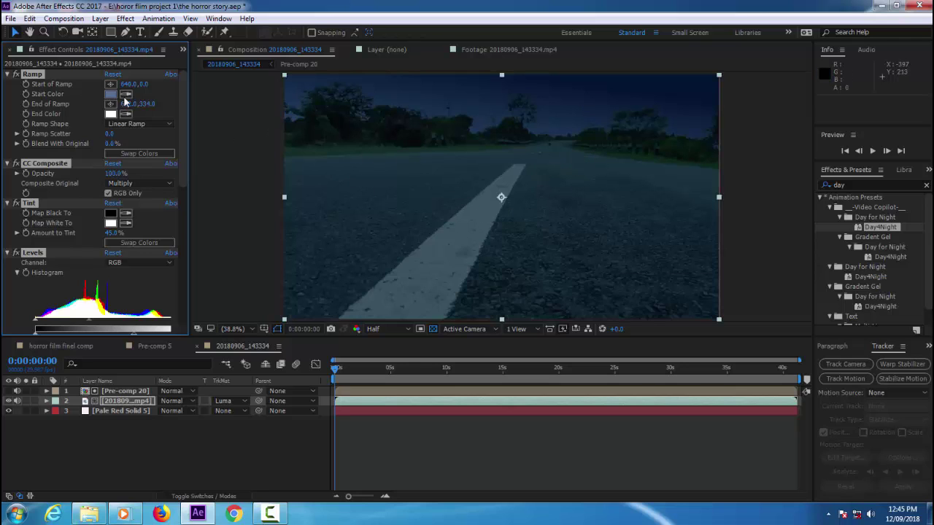
- Set the Day4Night Ramp start colour to deep navy 02233F
left_click(110, 95)
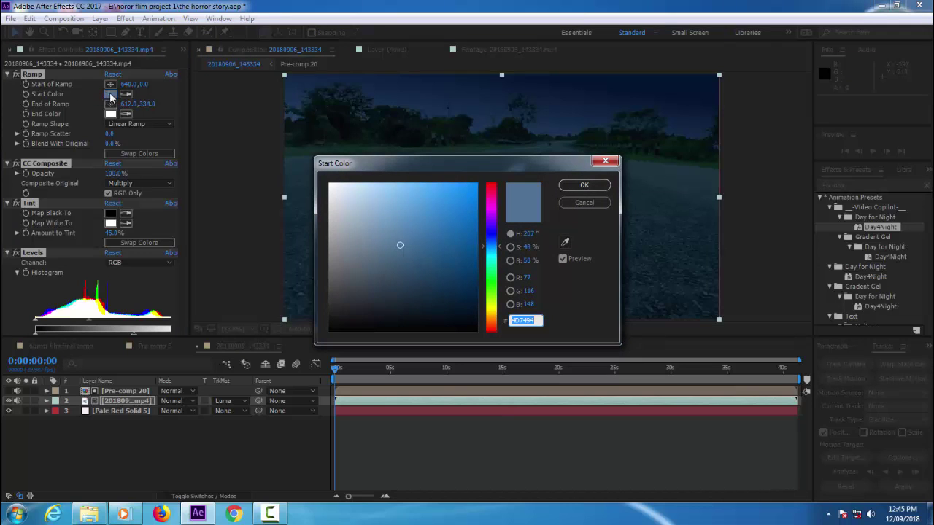
left_click(466, 249)
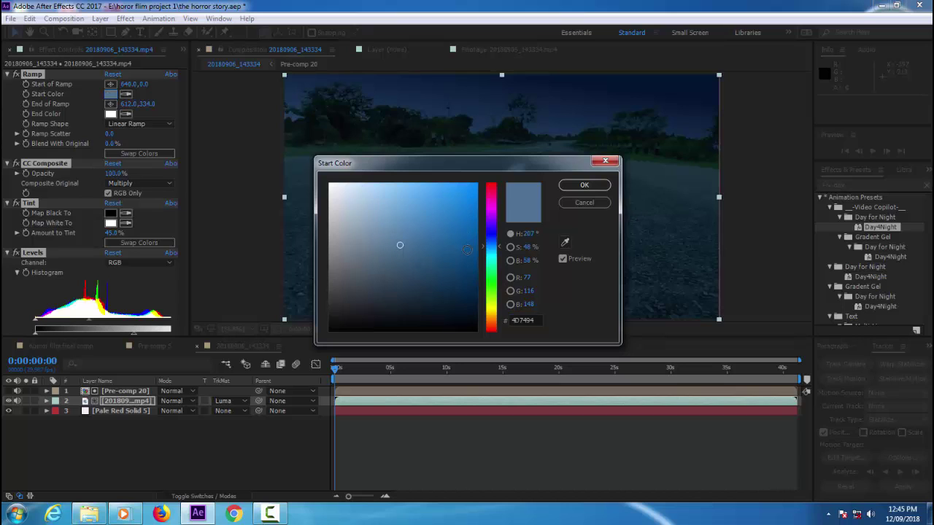
left_click_drag(470, 267, 473, 296)
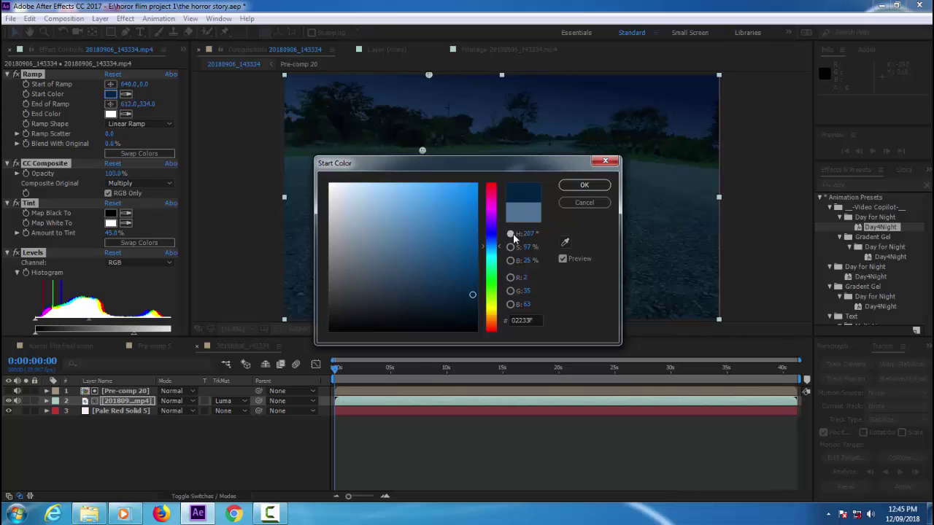
left_click(584, 187)
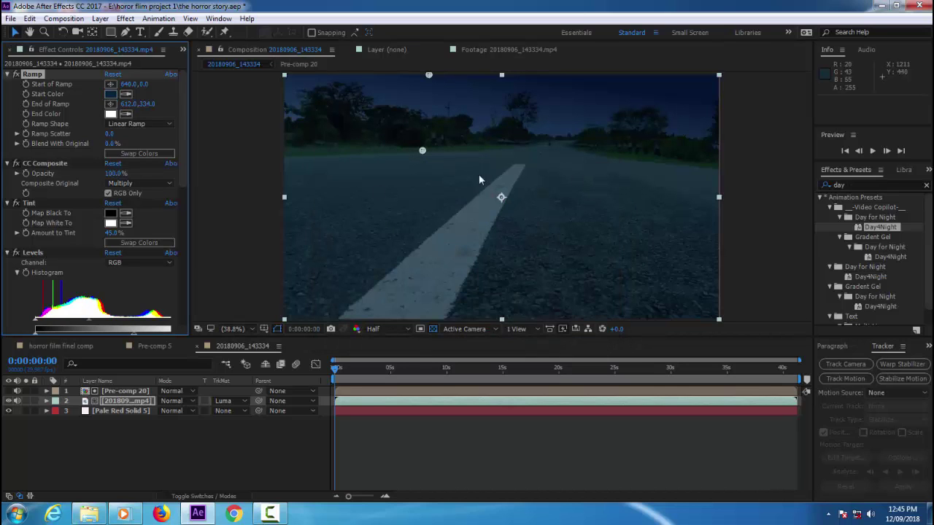
- Set the Ramp end colour to pale blue A7BDD5
left_click(110, 114)
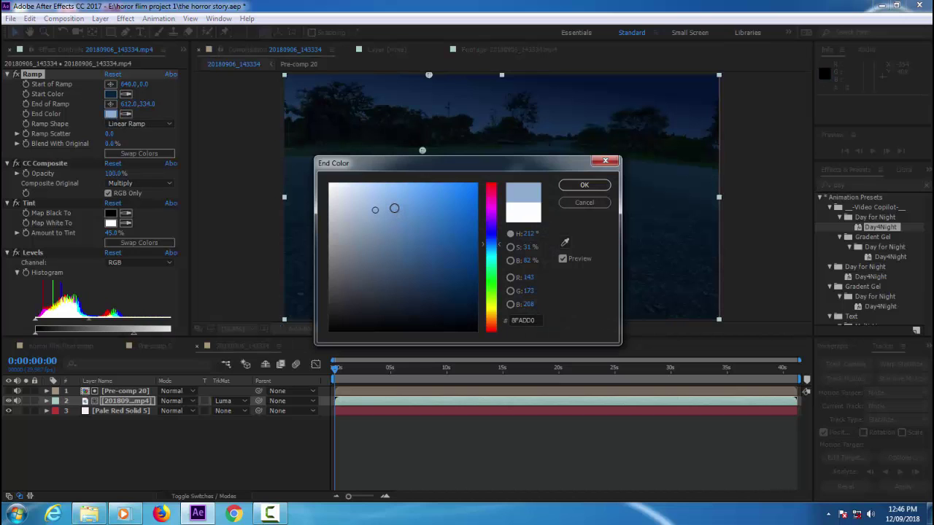
left_click(394, 209)
left_click(382, 211)
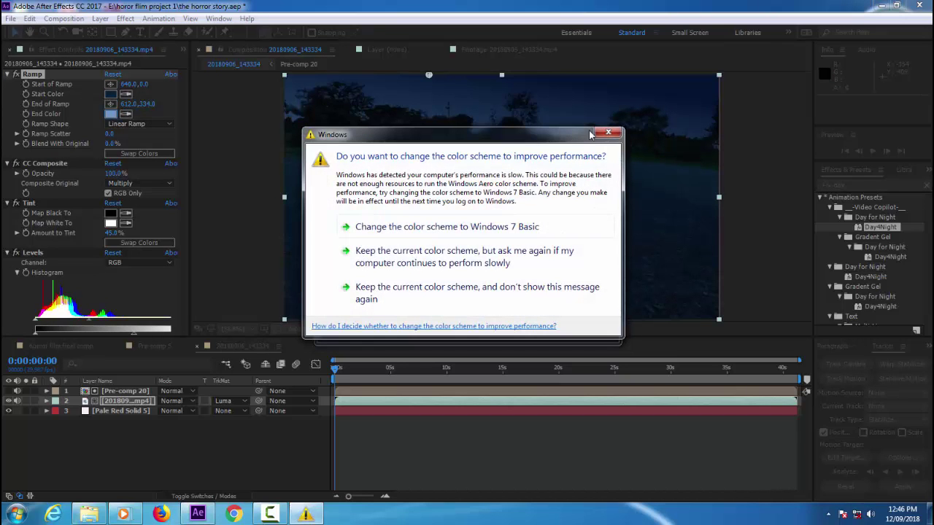
left_click(608, 133)
left_click(391, 207)
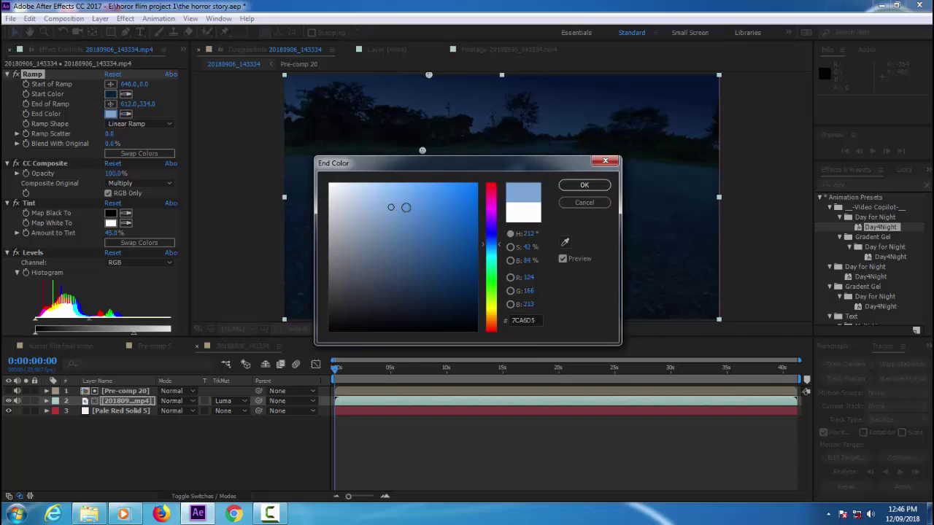
left_click(360, 207)
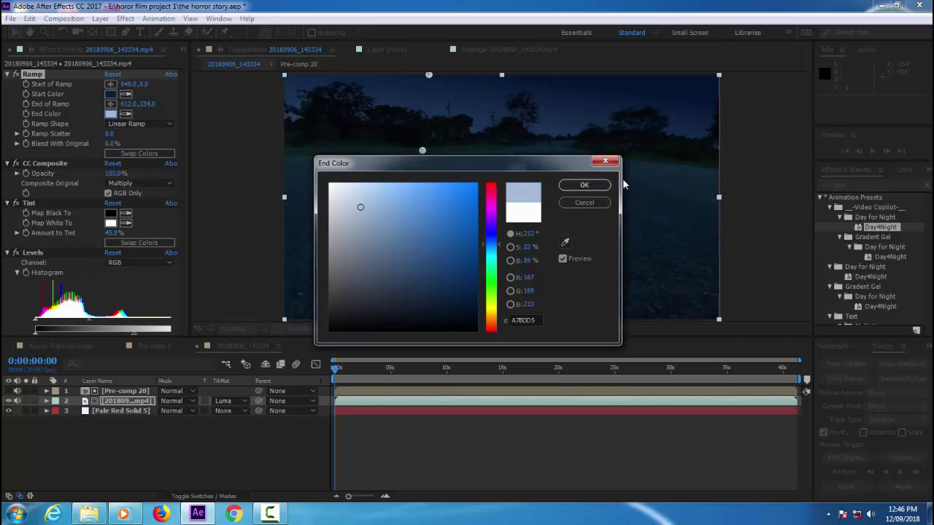
left_click(584, 185)
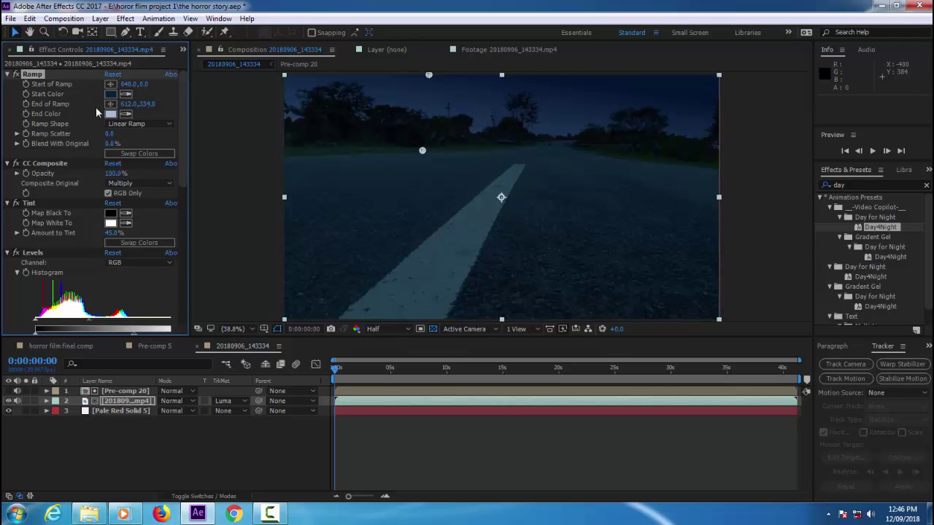
- Place the Ramp start at 1031.0,-51.6 and its end at 953.7,1020.7
left_click(110, 84)
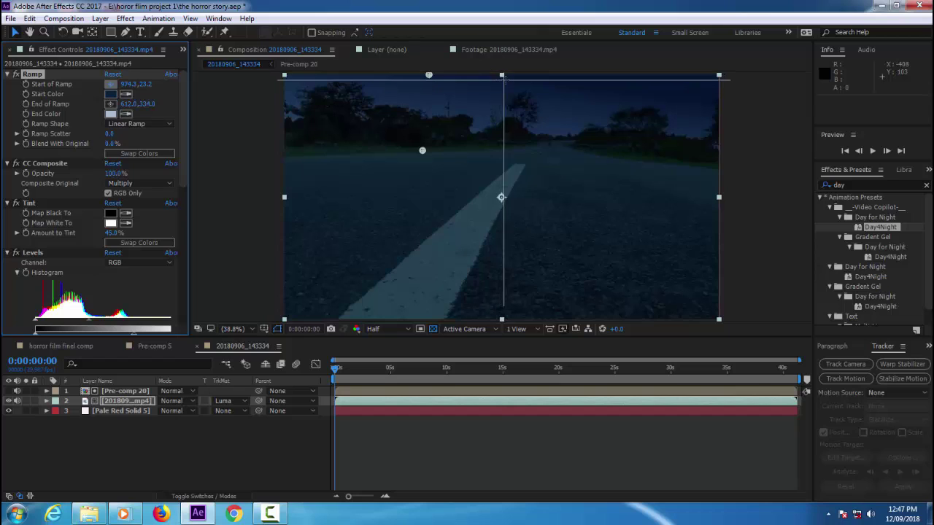
left_click(515, 81)
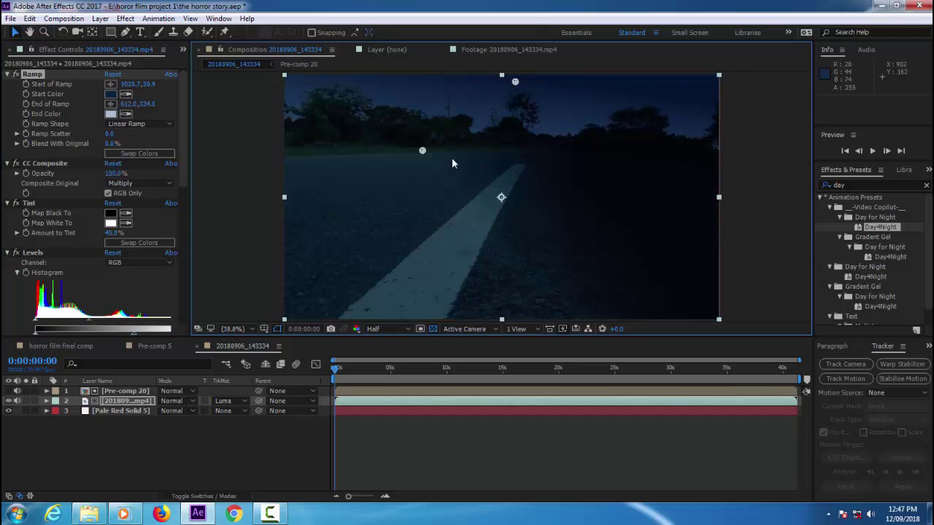
left_click(110, 104)
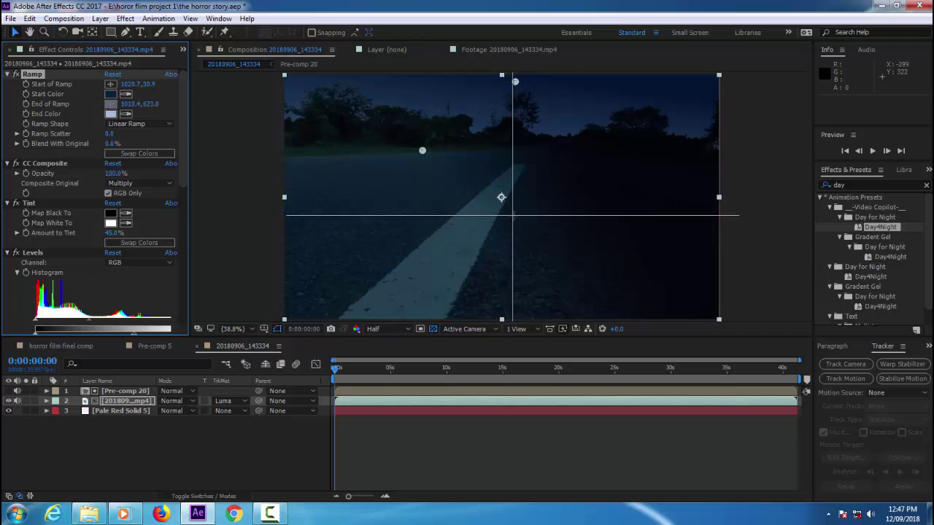
left_click(515, 216)
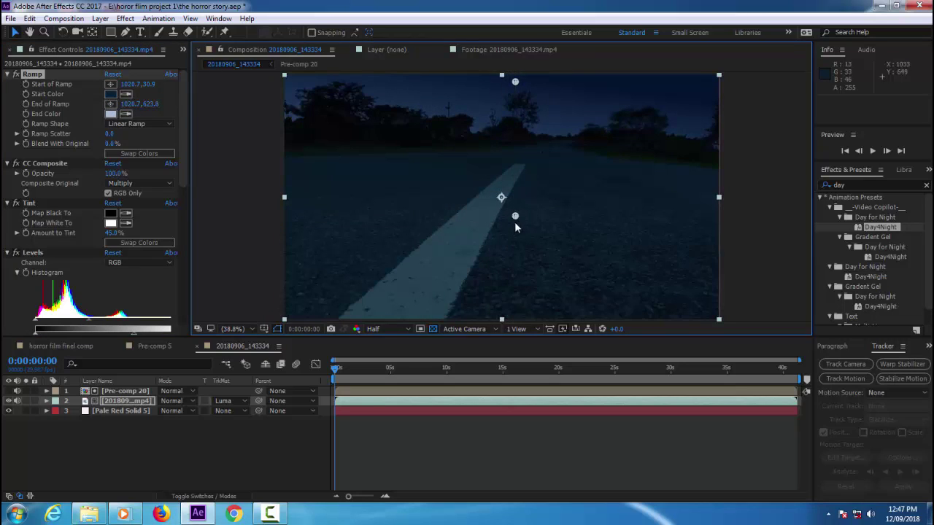
left_click_drag(515, 217, 506, 277)
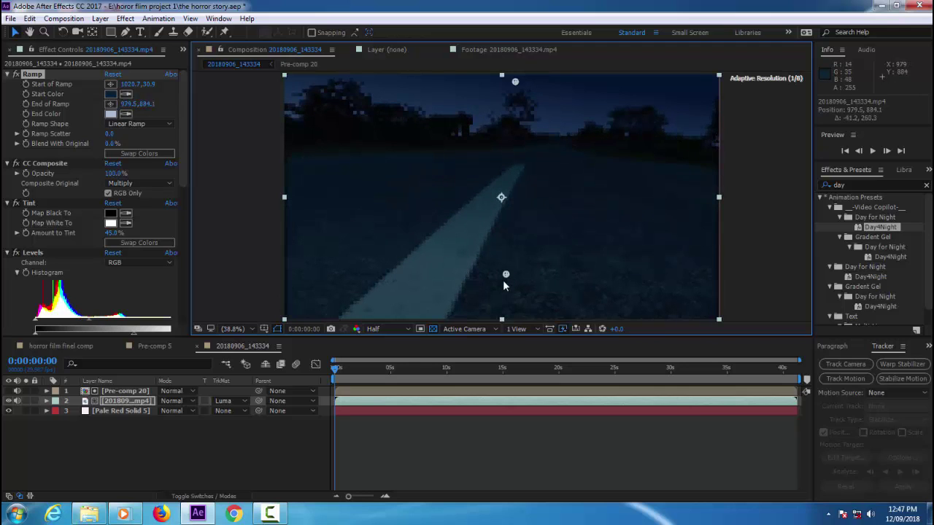
key("comma")
key("comma")
key("comma")
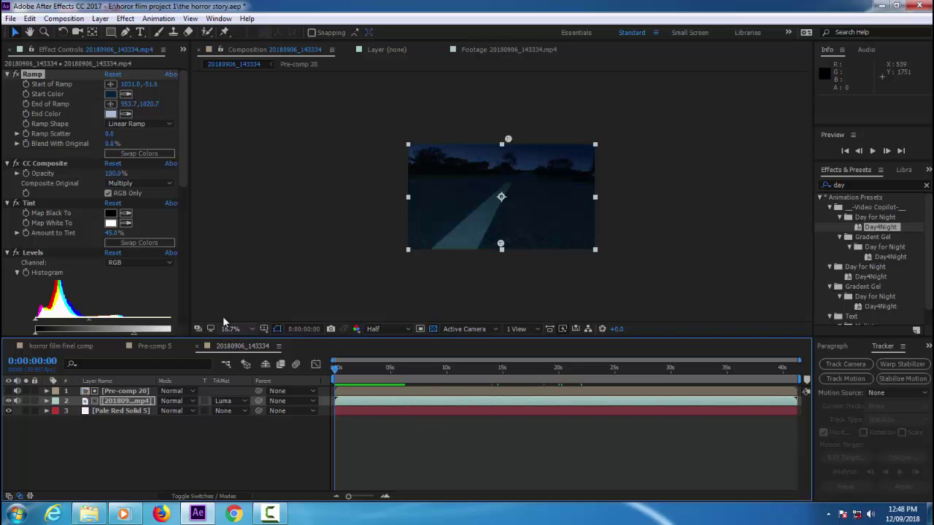
- Set magnification to Fit up to 100% and switch to Pre-comp 5 via the horror film finel comp
left_click(246, 329)
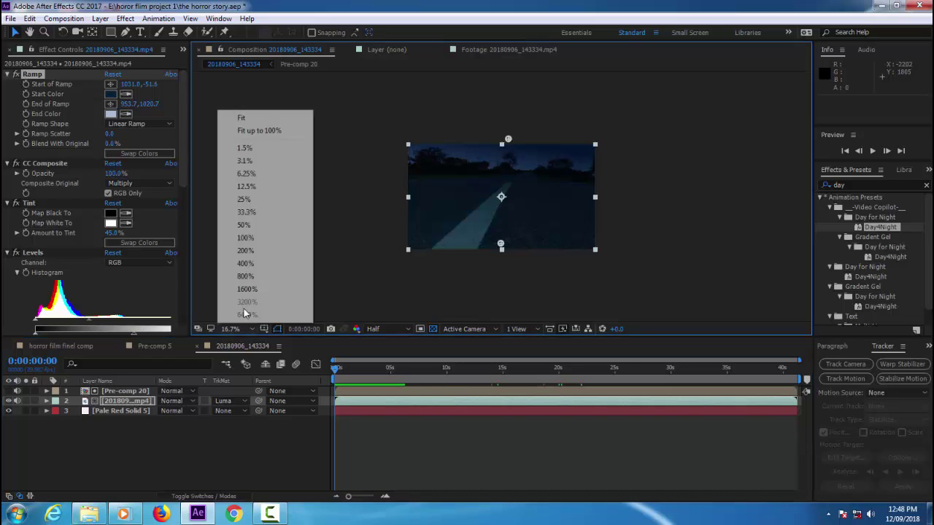
left_click(259, 131)
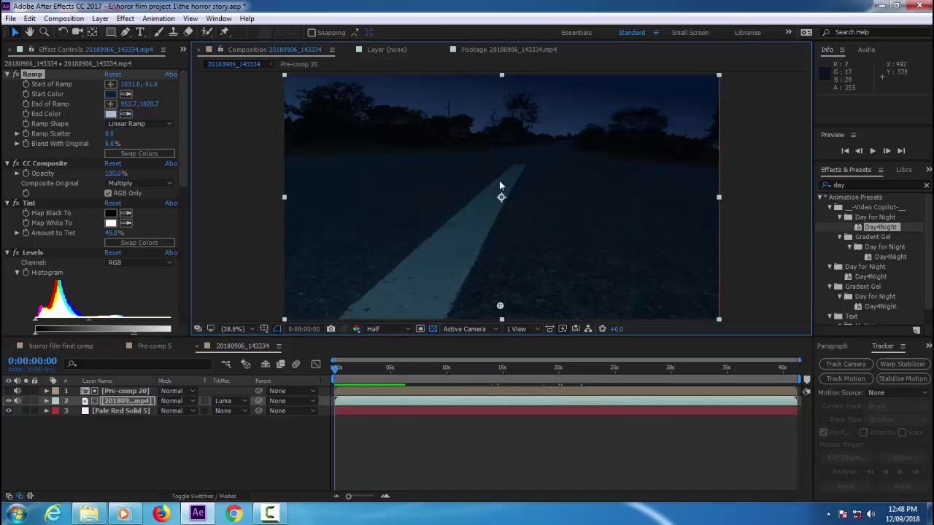
left_click(61, 346)
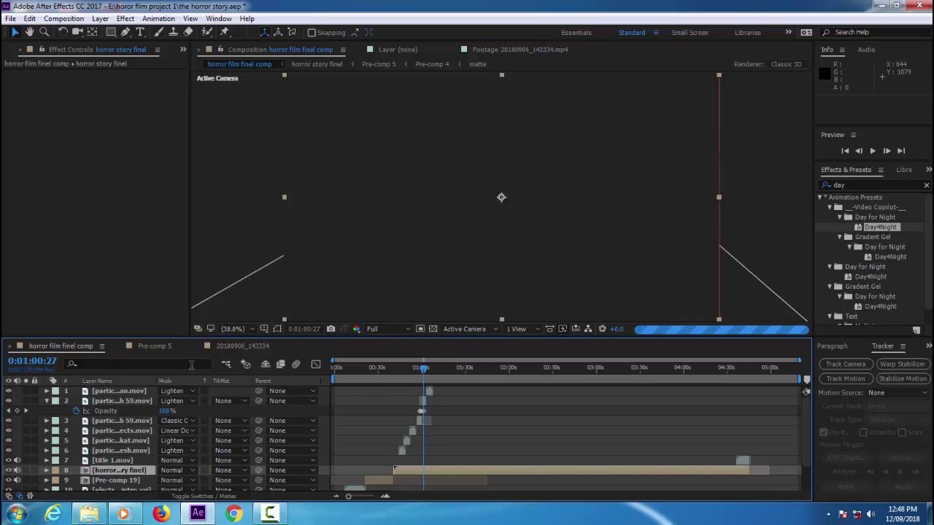
left_click(149, 346)
- Scrub the Pre-comp 5 playhead between 0:00:03:03 and 0:00:04:08 to preview the night road
left_click_drag(573, 368, 595, 369)
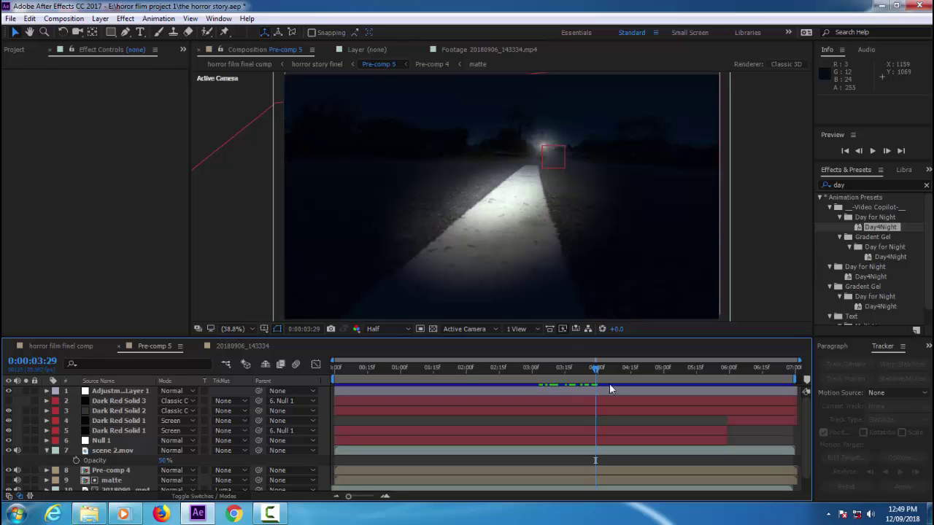
left_click_drag(597, 370, 616, 374)
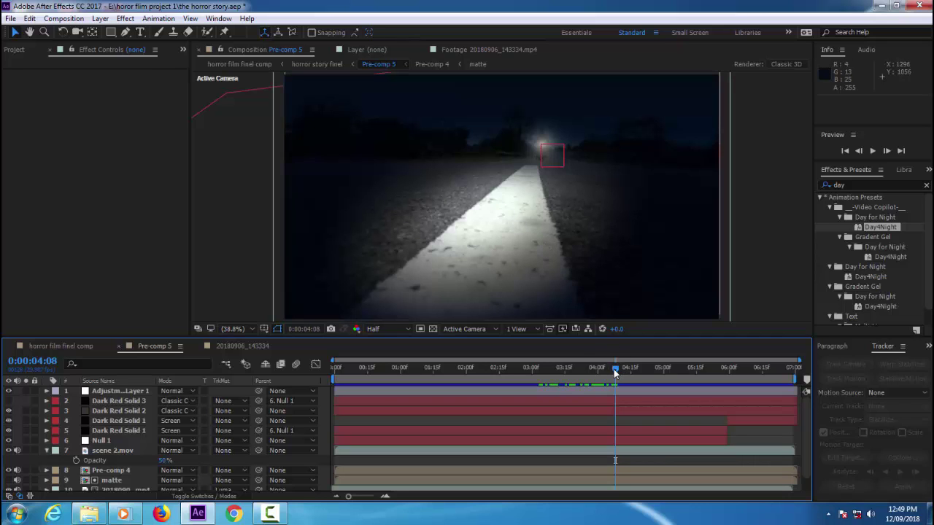
left_click_drag(614, 369, 535, 376)
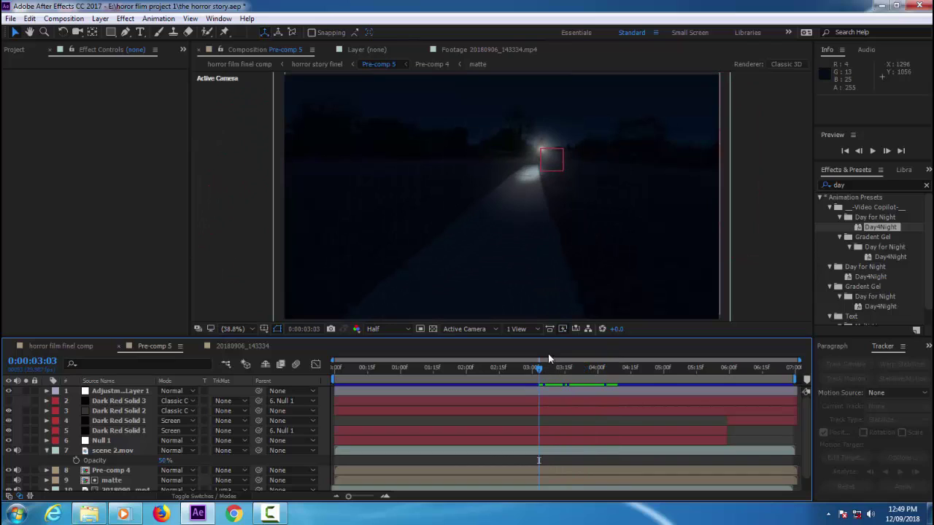